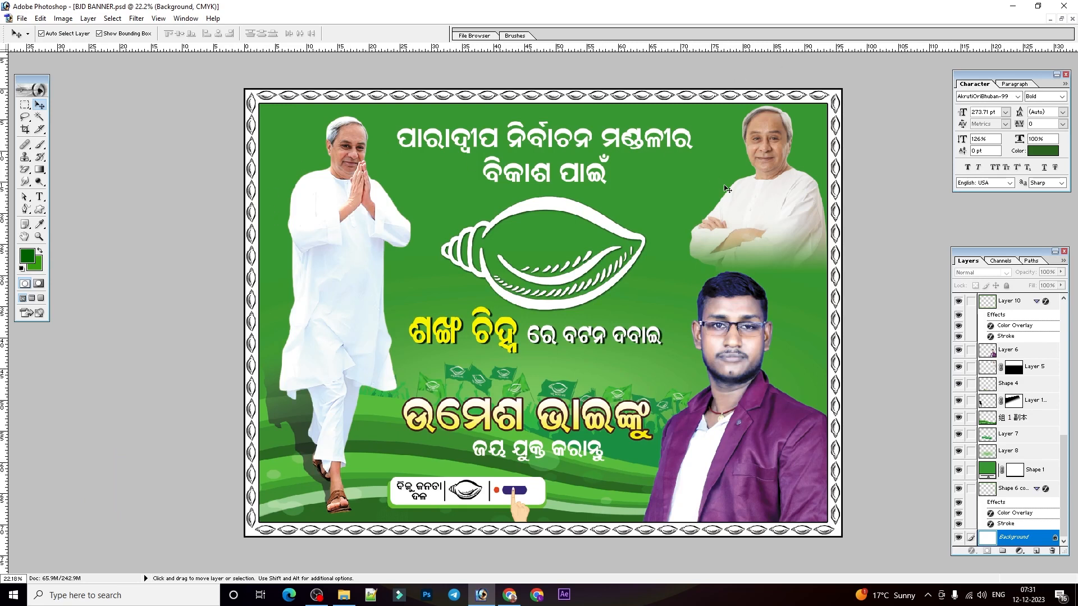
pyautogui.moveTo(342, 221)
pyautogui.mouseDown()
pyautogui.moveTo(351, 228)
pyautogui.moveTo(341, 239)
pyautogui.mouseUp()
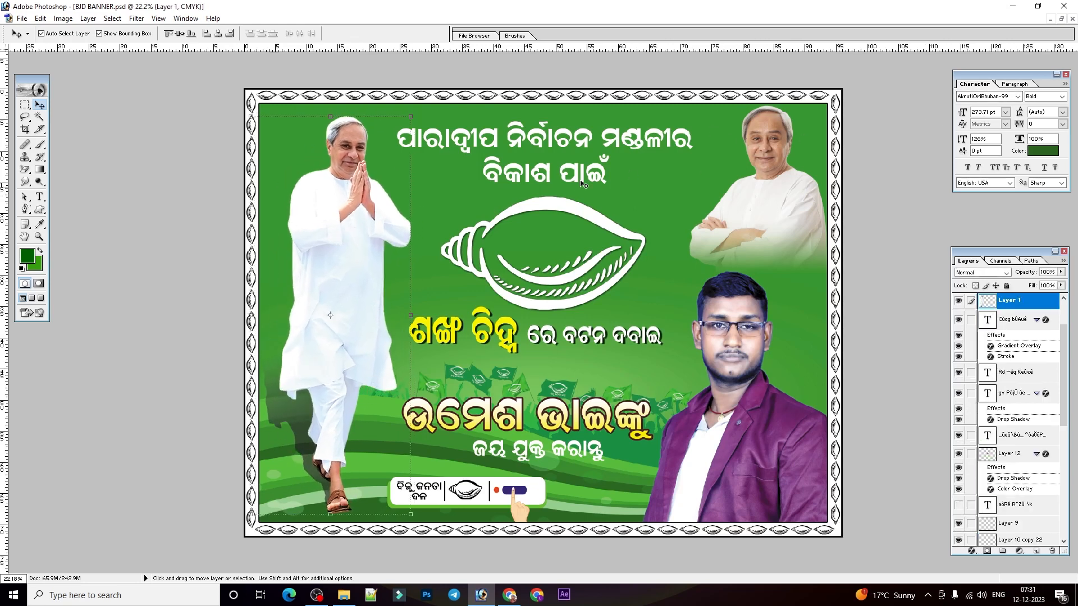
pyautogui.click(774, 196)
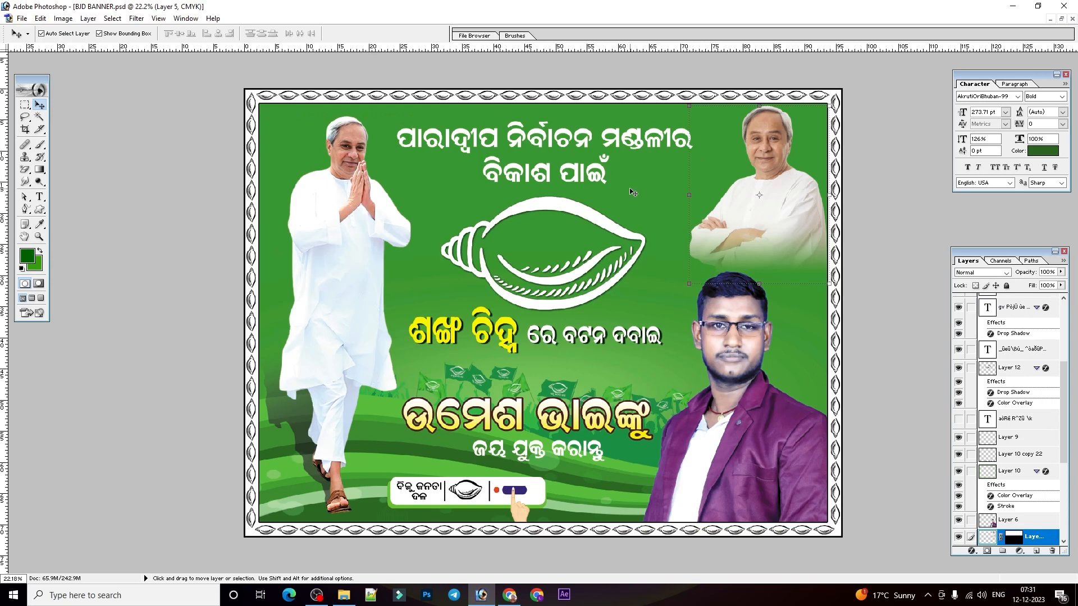
pyautogui.click(605, 98)
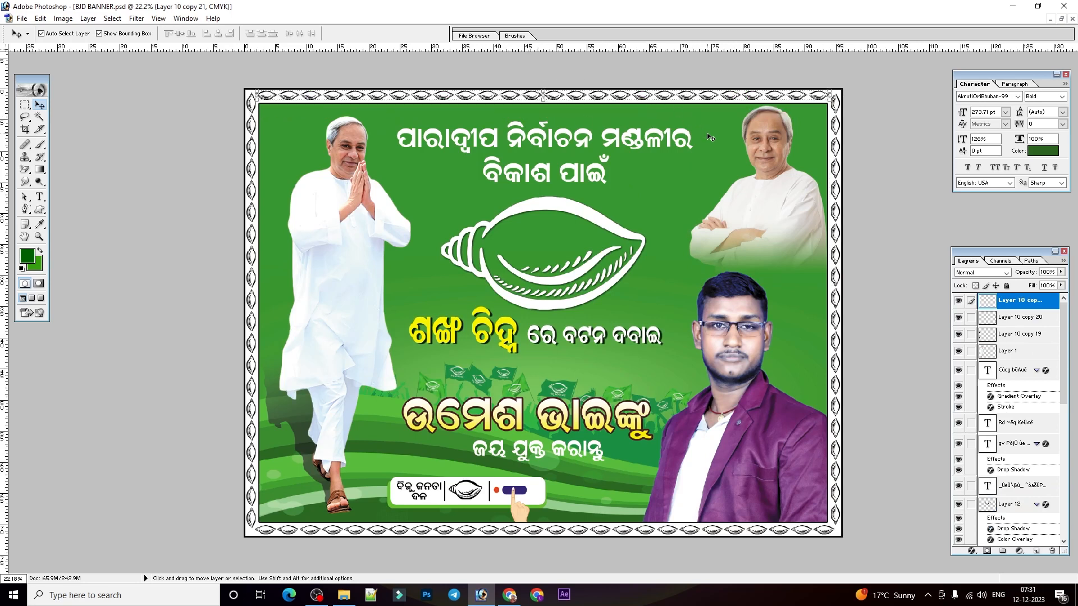
pyautogui.click(1063, 18)
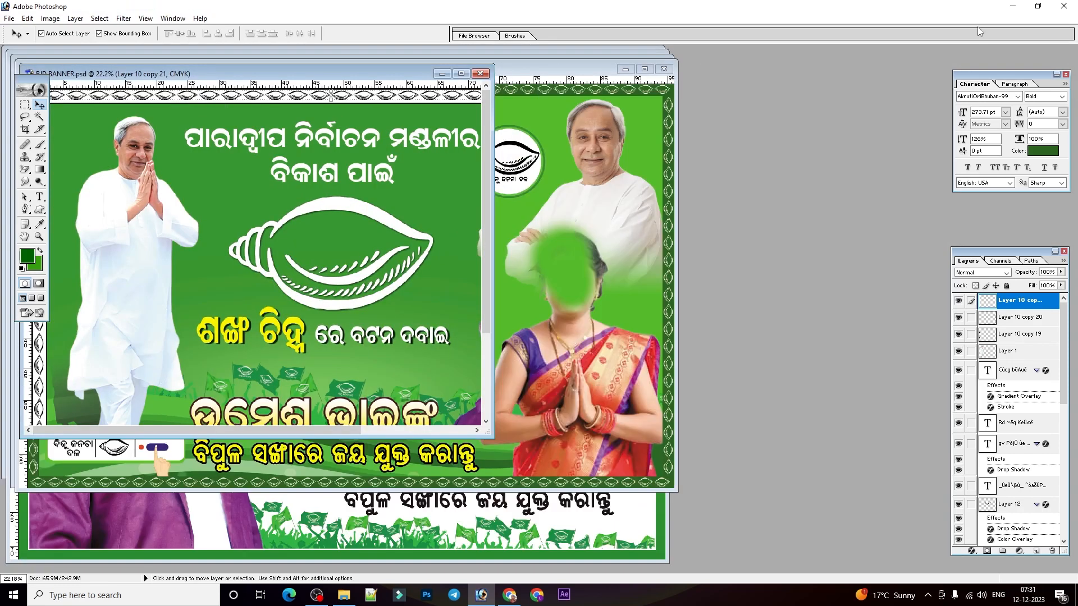
pyautogui.click(461, 73)
# Widen the canvas to 120 inches with the anchor at the middle left, so the extra space is added on the right.
pyautogui.click(62, 18)
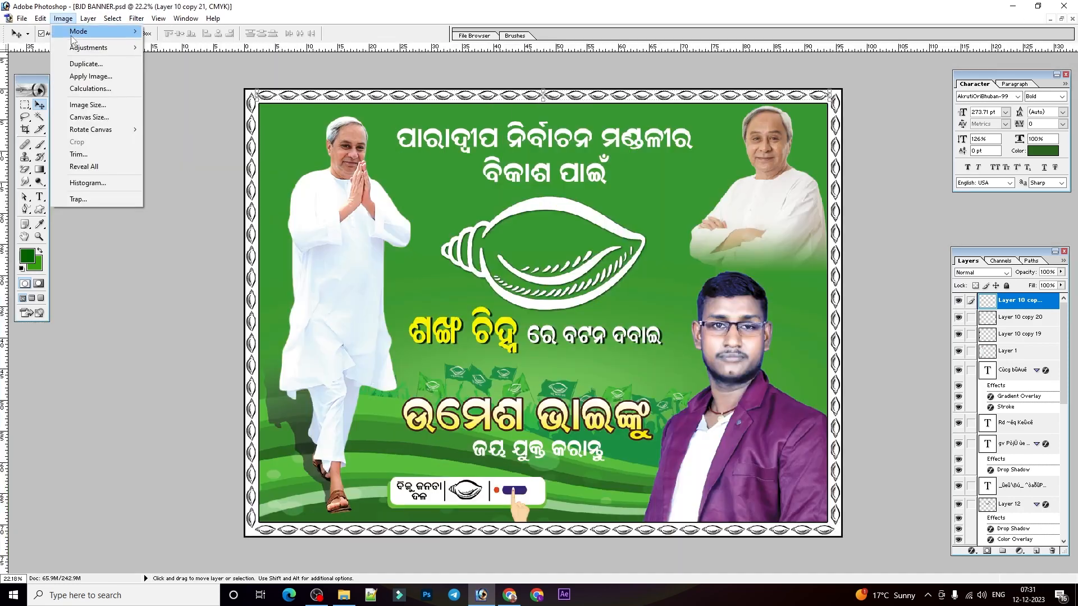
pyautogui.click(104, 119)
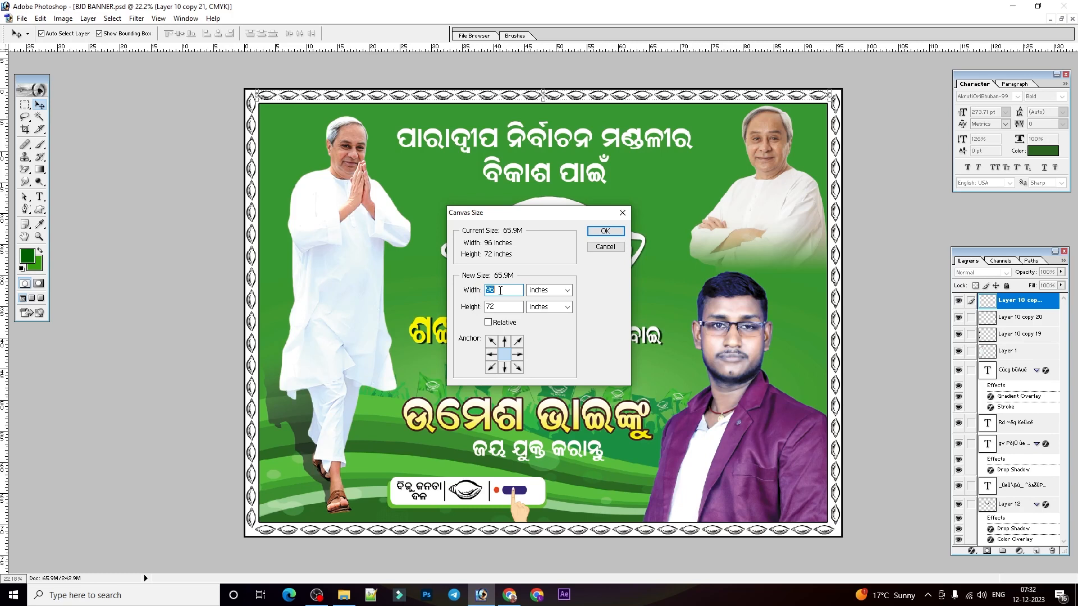
pyautogui.write('120')
pyautogui.click(491, 355)
pyautogui.click(605, 232)
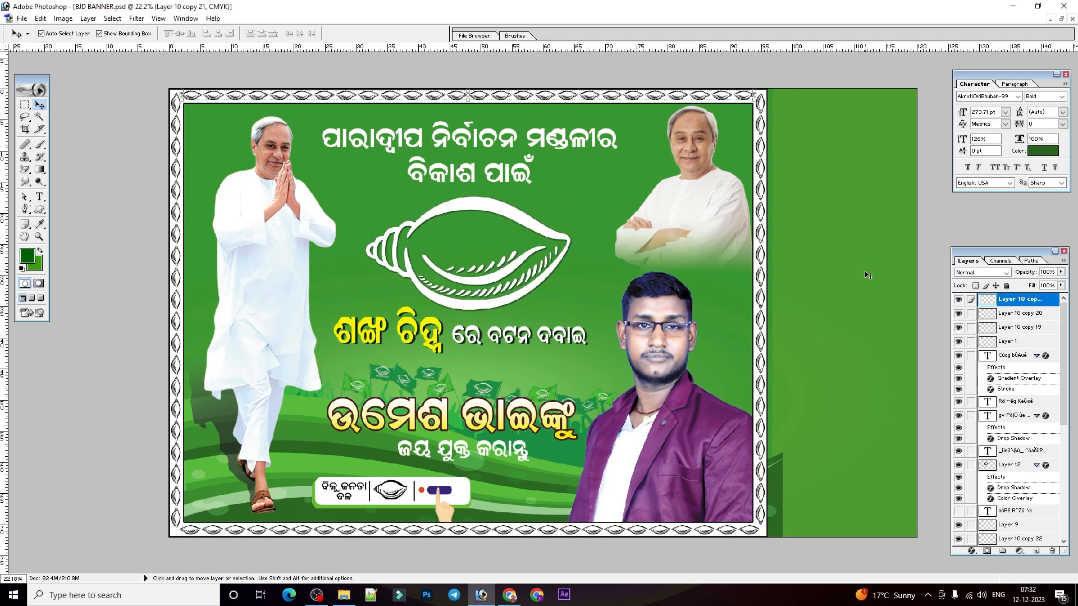
pyautogui.click(770, 325)
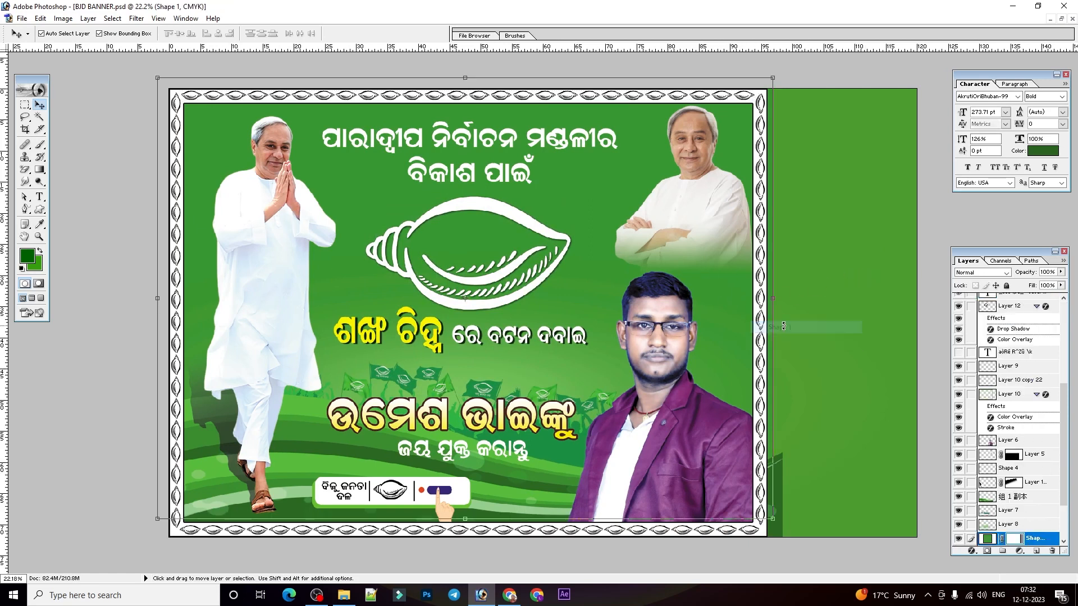
pyautogui.moveTo(778, 323); pyautogui.dragTo(905, 324)
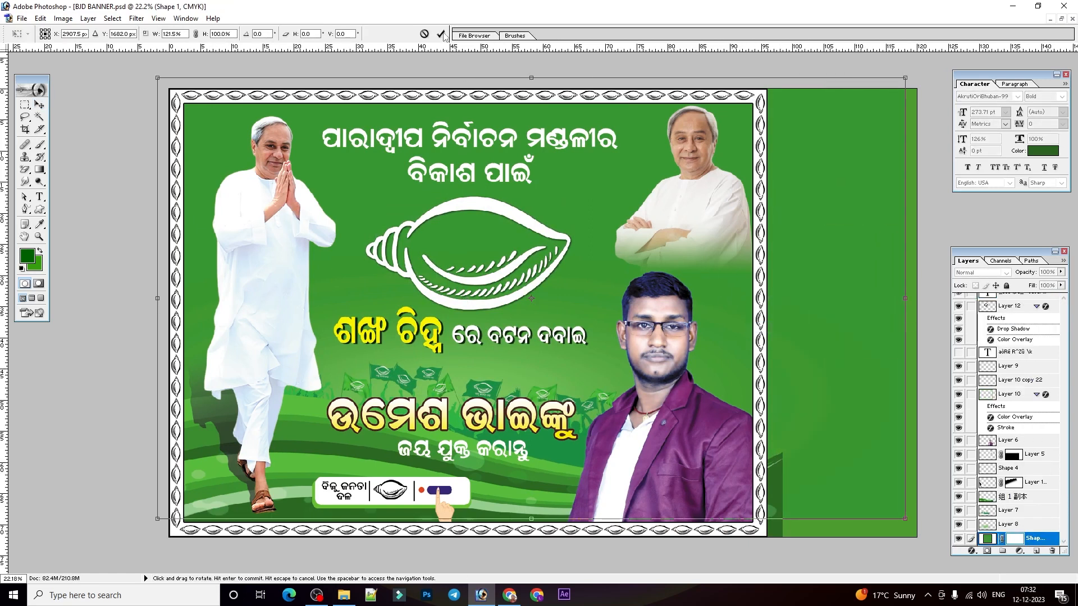
pyautogui.click(425, 34)
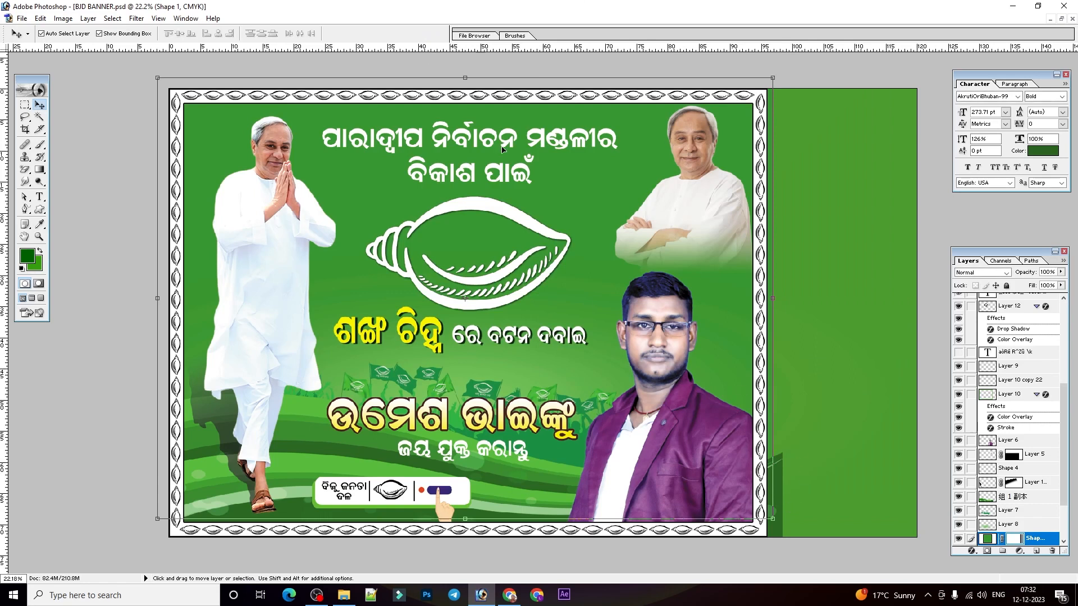
pyautogui.click(786, 497)
pyautogui.moveTo(786, 495); pyautogui.dragTo(918, 495)
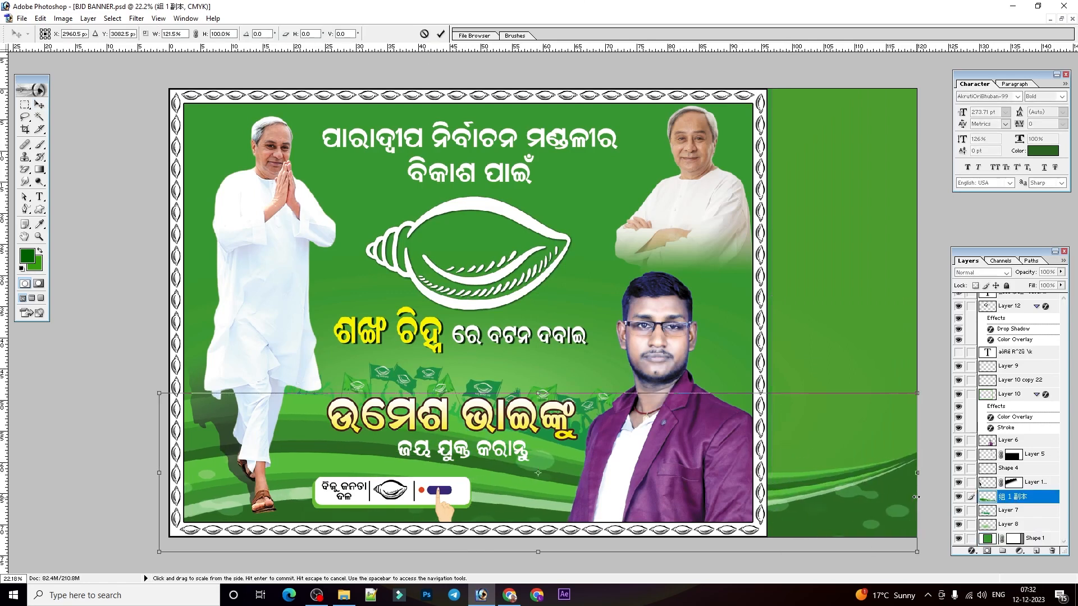
pyautogui.click(425, 34)
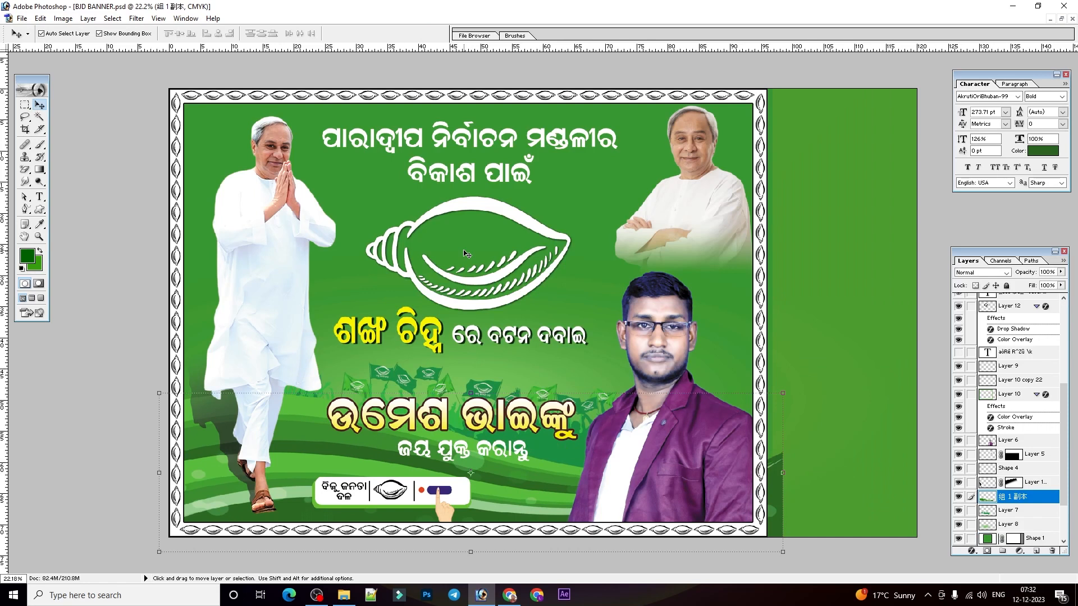
# Stretch the white border frame to the canvas's new right edge and move the right vertical conch strip onto it.
pyautogui.click(759, 140)
pyautogui.moveTo(766, 147); pyautogui.dragTo(917, 152)
pyautogui.press('Return')
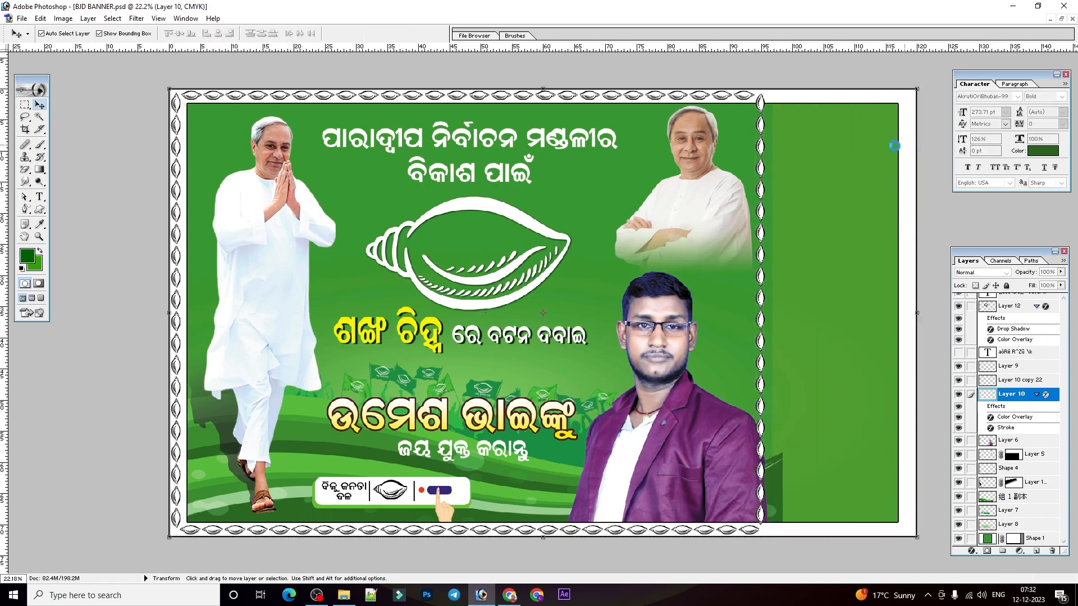
pyautogui.click(760, 198)
pyautogui.moveTo(759, 196); pyautogui.dragTo(906, 196)
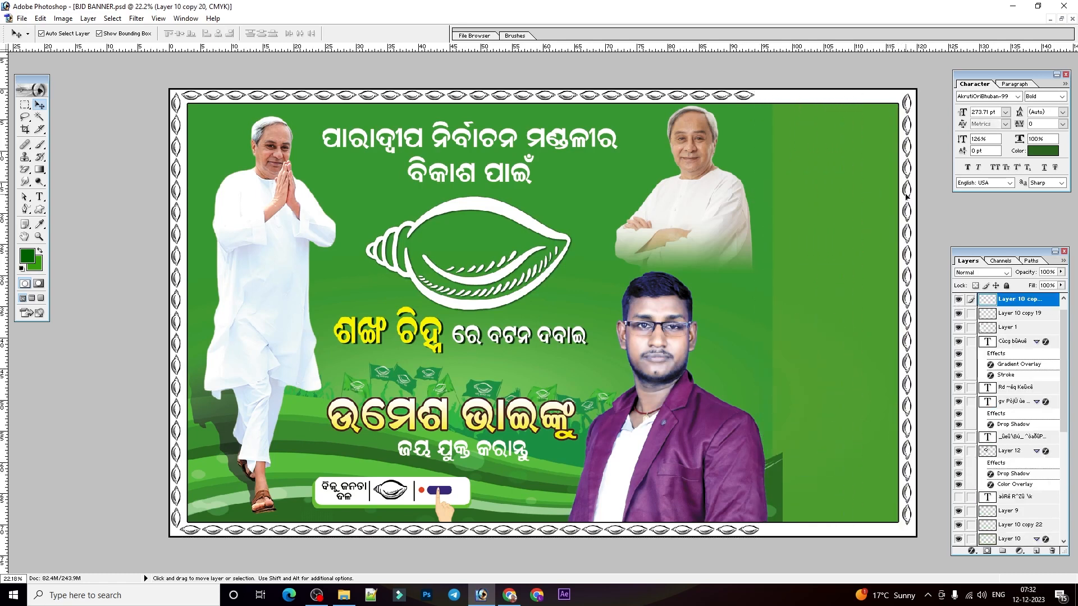
# Duplicate the top conch strip and shift the copy right to reach the frame's upper-right corner.
pyautogui.click(744, 98)
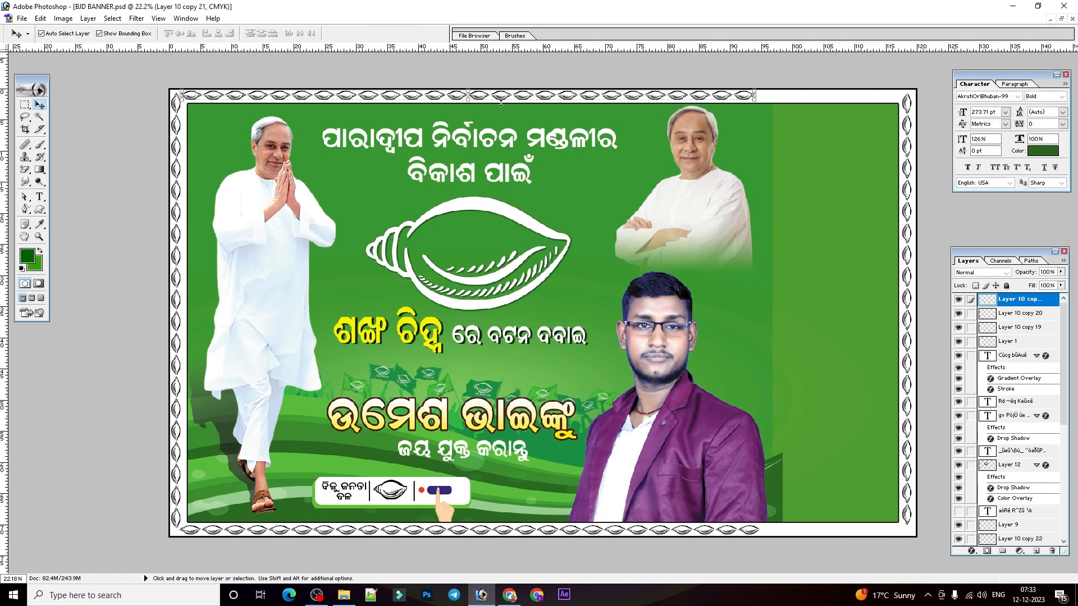
pyautogui.hotkey('ctrl', 'j')
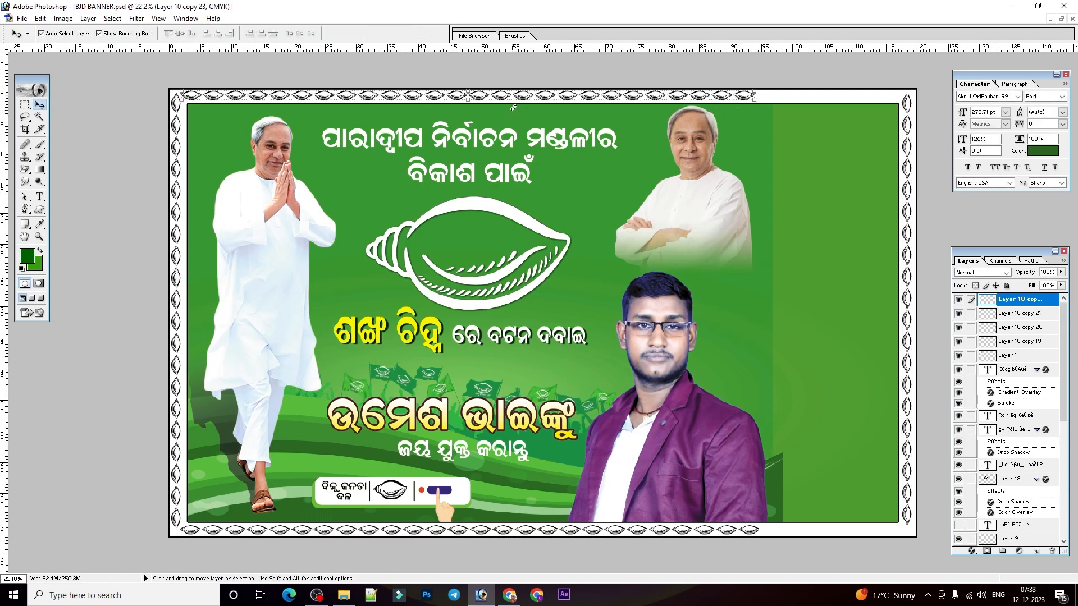
pyautogui.moveTo(516, 100); pyautogui.dragTo(762, 94)
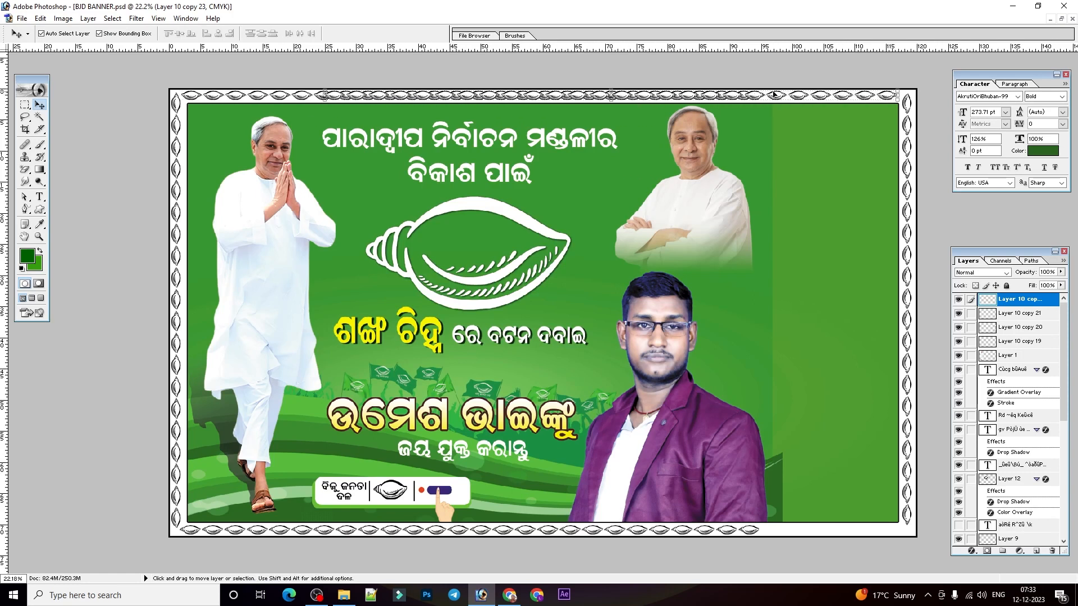
# Delete the part of the copied top strip that overlaps the original strip, and clear the selection.
pyautogui.click(22, 105)
pyautogui.moveTo(770, 151); pyautogui.dragTo(767, 148)
pyautogui.press('Delete')
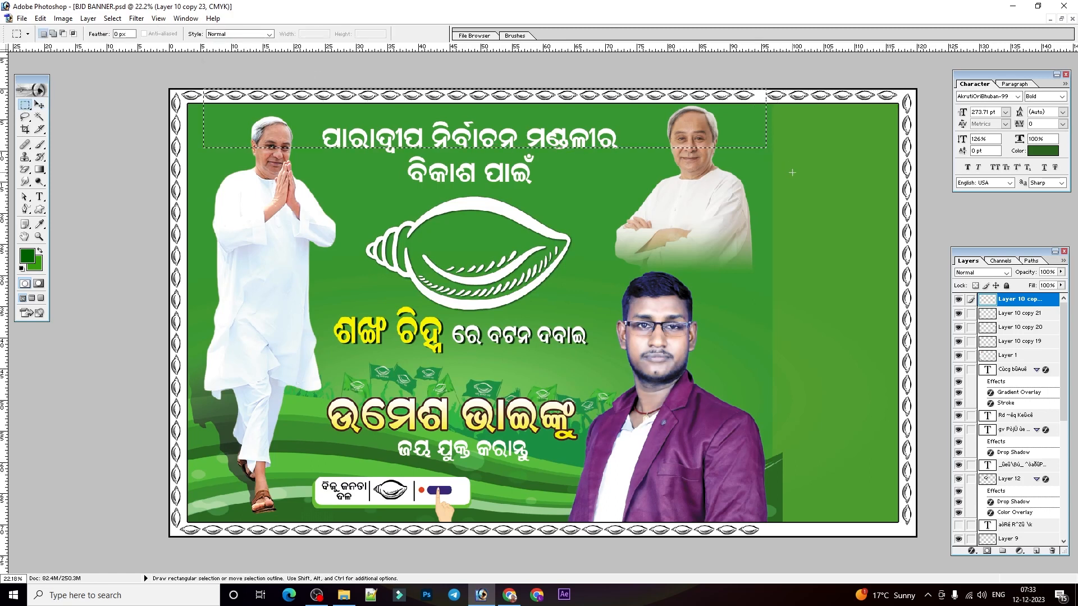
pyautogui.hotkey('ctrl', '+')
pyautogui.hotkey('ctrl', '+')
pyautogui.hotkey('ctrl', '+')
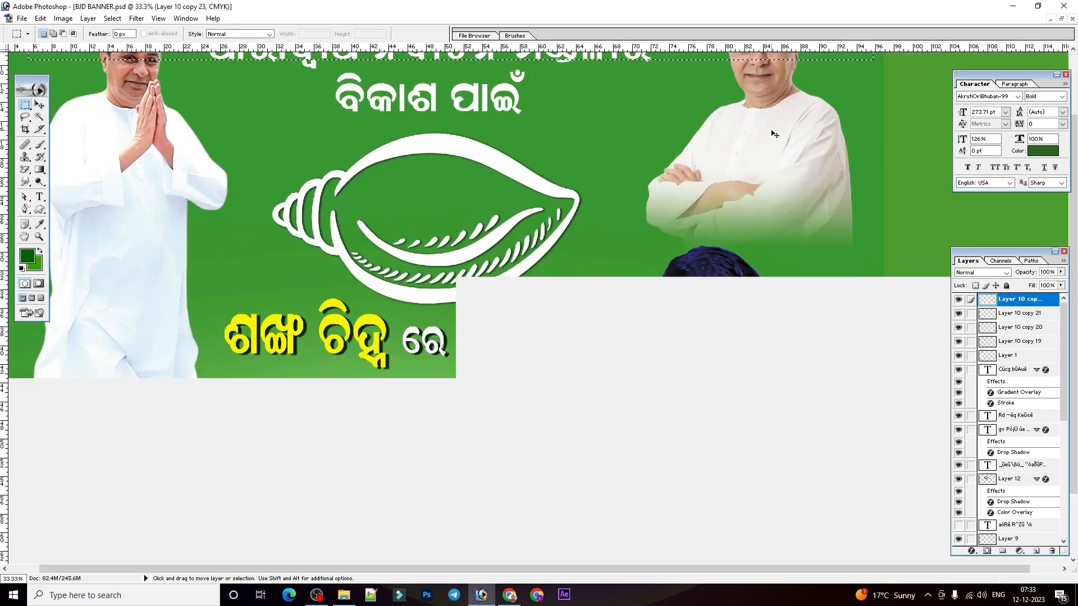
pyautogui.moveTo(818, 103); pyautogui.dragTo(689, 238)
pyautogui.hotkey('ctrl', 'd')
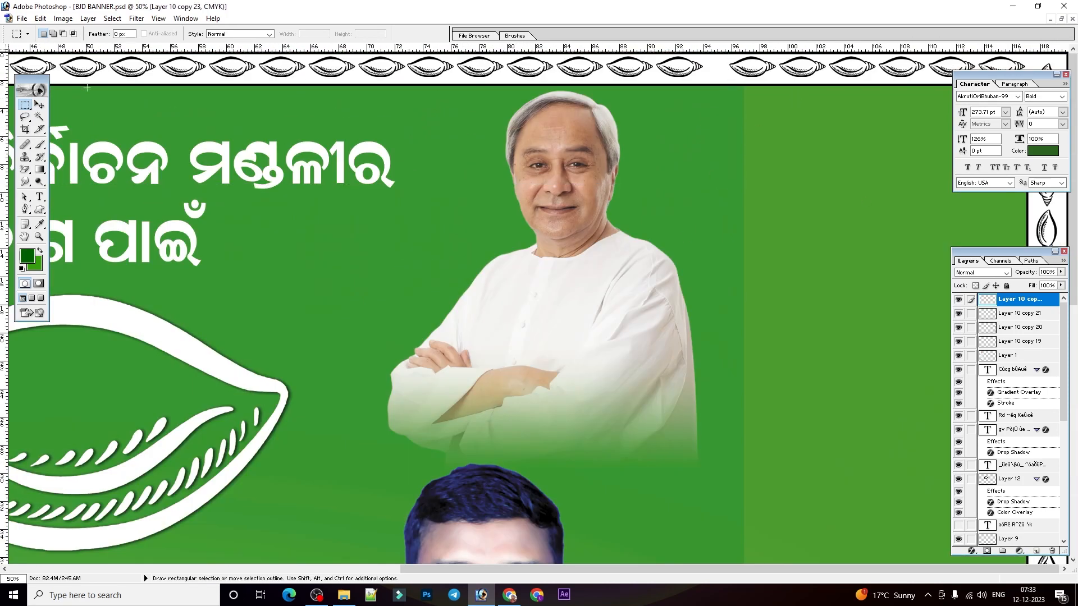
# Move the remaining strip piece left to close the gap beside the original top strip, and link the two layers.
pyautogui.click(39, 104)
pyautogui.moveTo(779, 68); pyautogui.dragTo(760, 68)
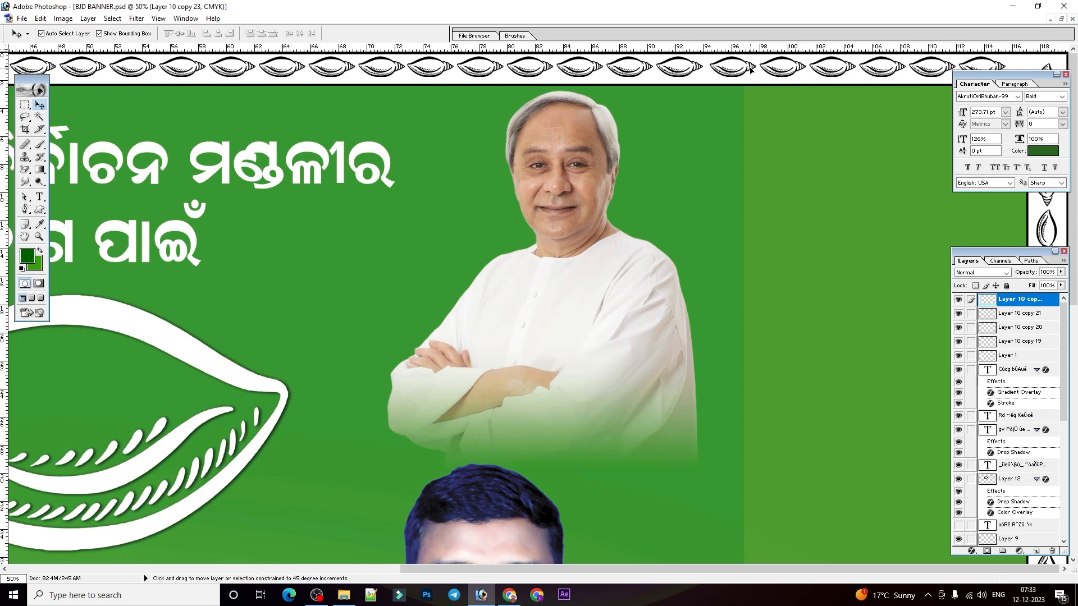
pyautogui.keyDown('shift'); pyautogui.click(676, 63); pyautogui.keyUp('shift')
pyautogui.hotkey('ctrl', '-')
pyautogui.hotkey('ctrl', '-')
# Stretch the linked top conch strips to 100.6% width so they span the border, and merge them into one layer.
pyautogui.hotkey('shift', 'Right')
pyautogui.hotkey('shift', 'Right')
pyautogui.hotkey('shift', 'Left')
pyautogui.hotkey('shift', 'Left')
pyautogui.moveTo(937, 68); pyautogui.dragTo(942, 69)
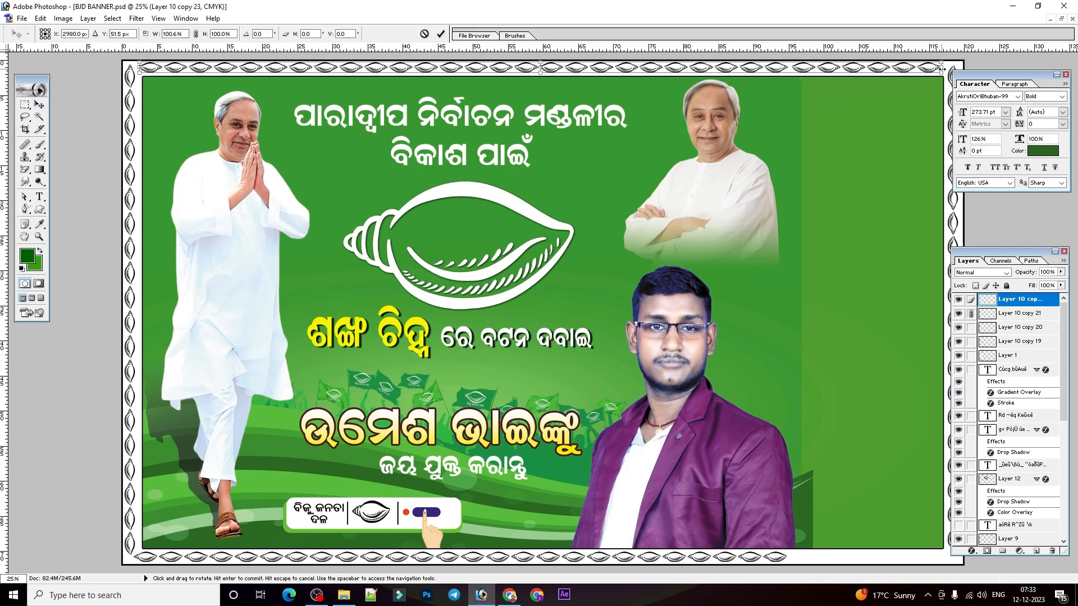
pyautogui.press('Return')
pyautogui.hotkey('ctrl', '-')
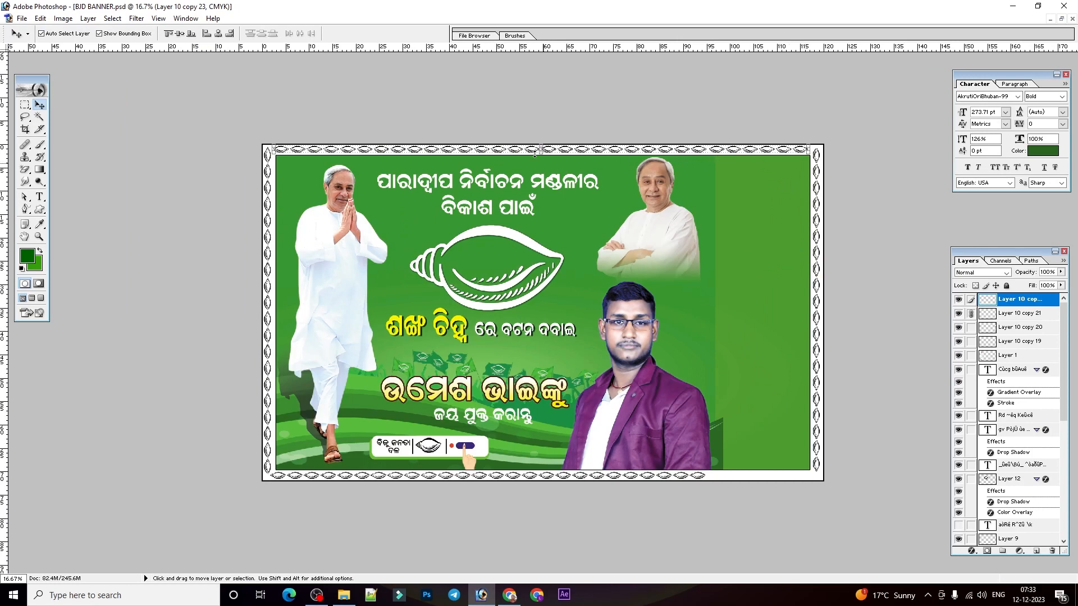
pyautogui.click(971, 314)
pyautogui.hotkey('ctrl', 'e')
pyautogui.click(663, 480)
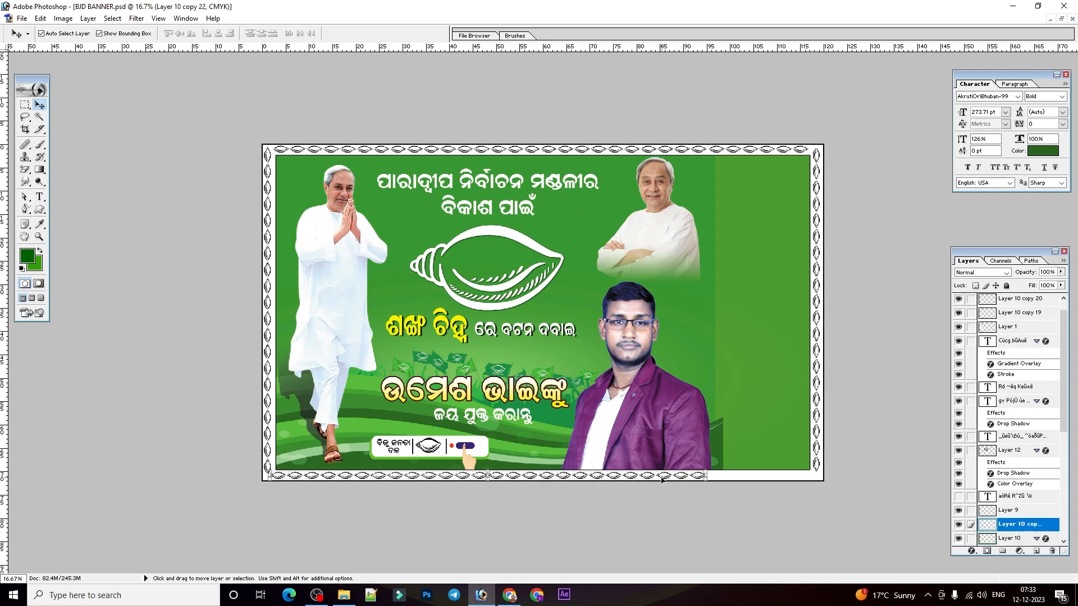
pyautogui.hotkey('ctrl', '+')
pyautogui.hotkey('ctrl', '-')
pyautogui.hotkey('ctrl', 'j')
pyautogui.hotkey('ctrl', 'shift', ']')
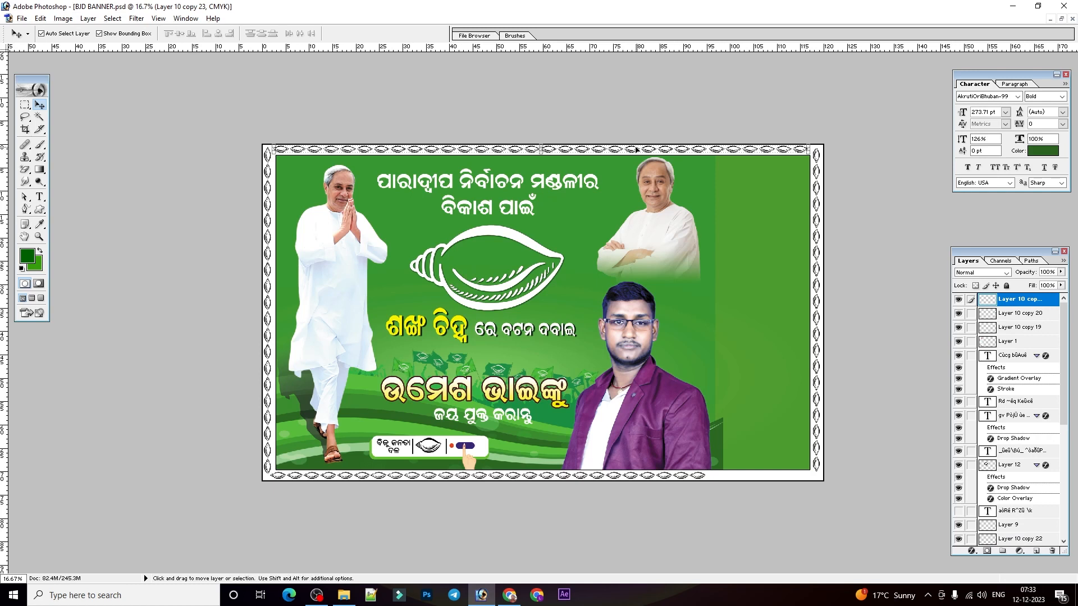
# Place a horizontally flipped copy of the full-width top conch strip just above the banner's bottom border.
pyautogui.hotkey('ctrl', 'j')
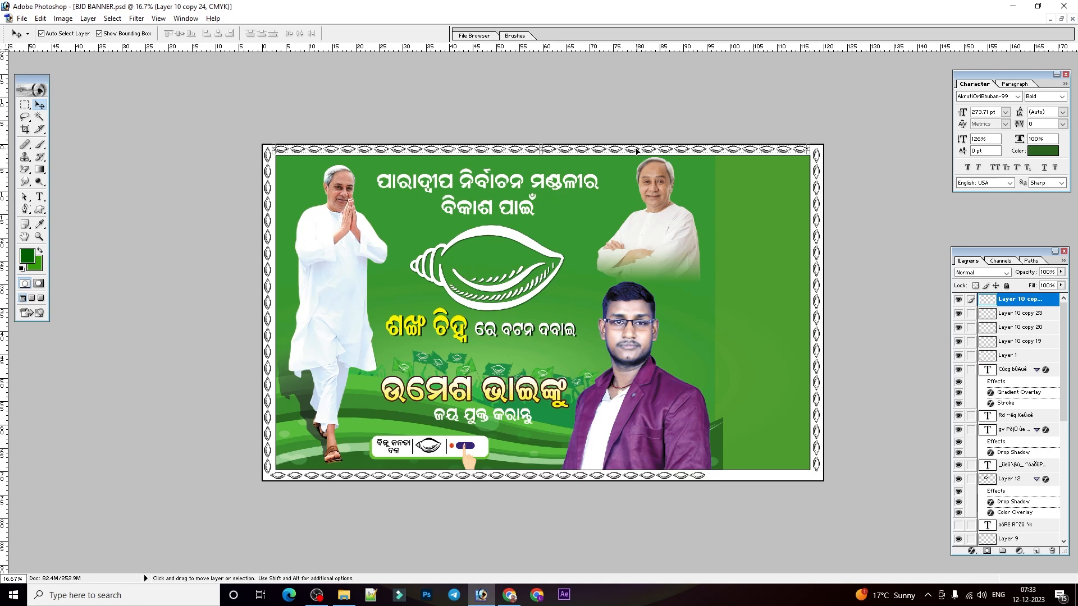
pyautogui.moveTo(636, 151); pyautogui.dragTo(656, 393)
pyautogui.hotkey('ctrl', '+')
pyautogui.hotkey('ctrl', '+')
pyautogui.hotkey('ctrl', '+')
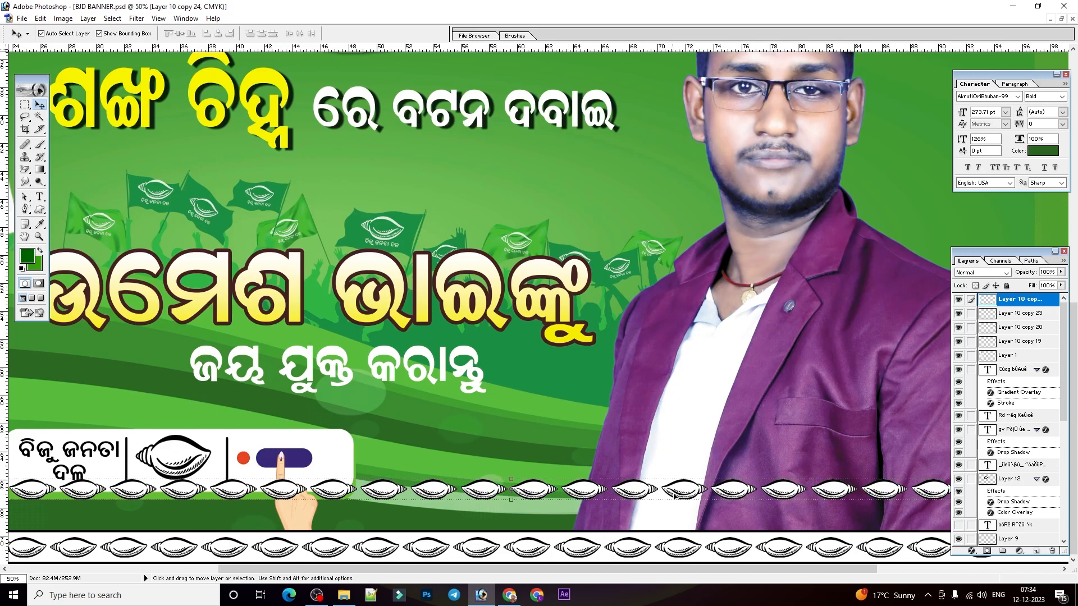
pyautogui.hotkey('ctrl', 't')
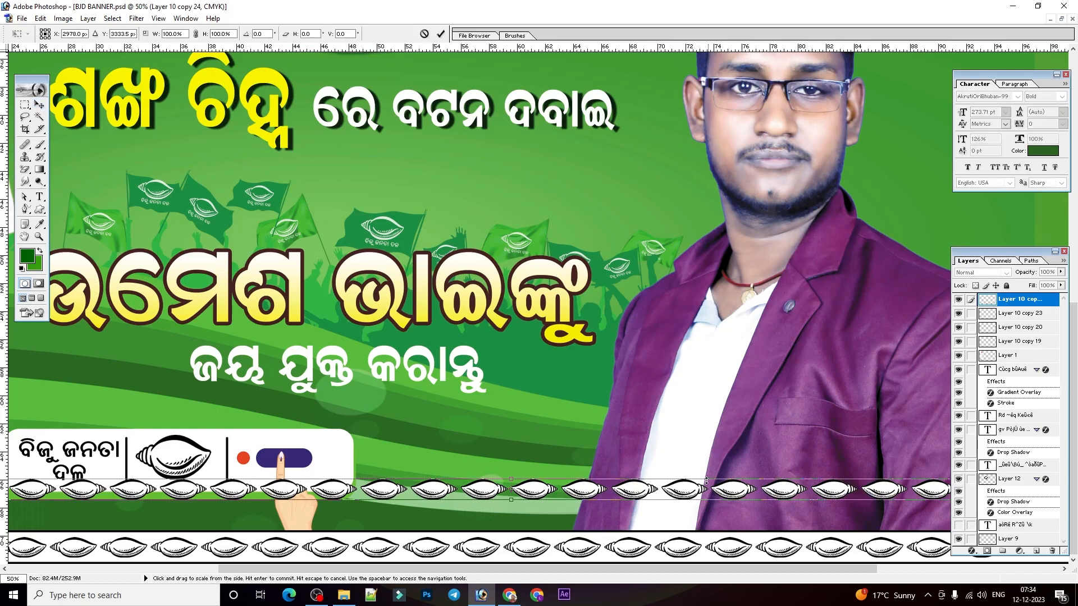
pyautogui.rightClick(690, 493)
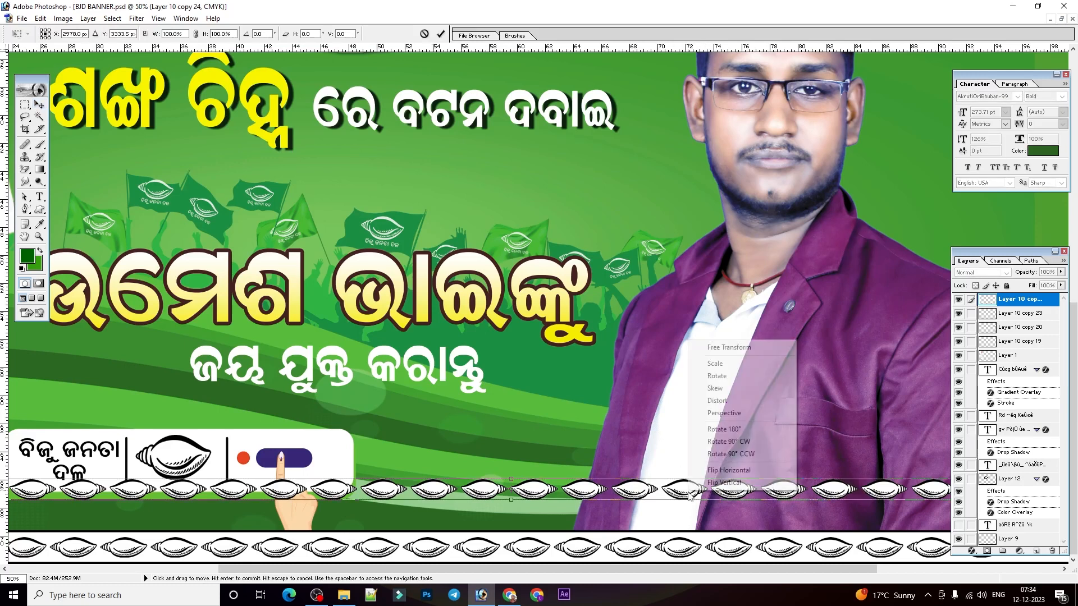
pyautogui.click(726, 470)
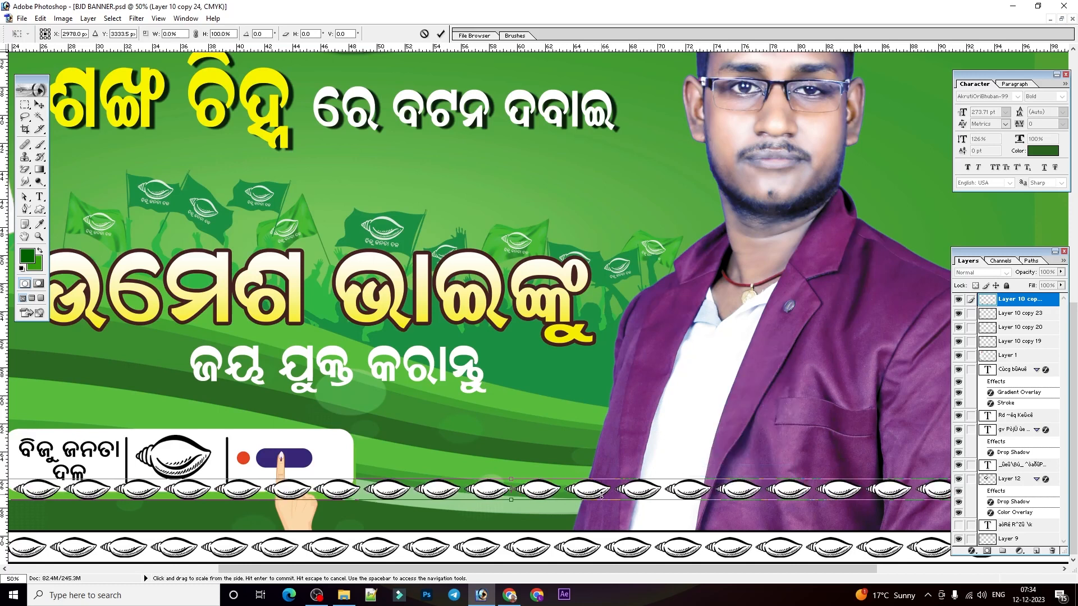
pyautogui.press('Return')
pyautogui.hotkey('ctrl', '-')
pyautogui.hotkey('ctrl', '-')
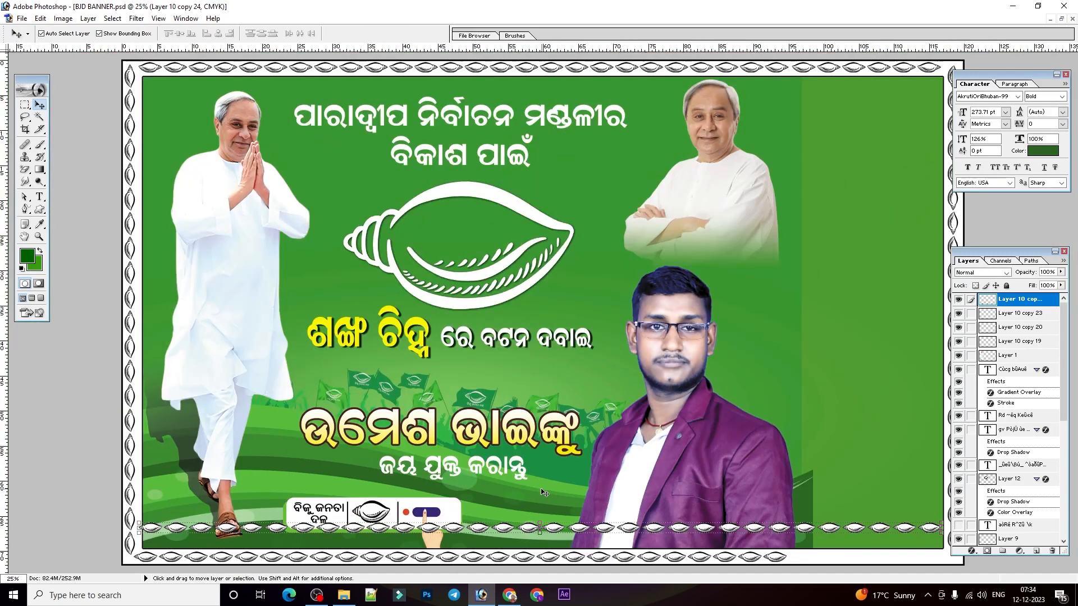
# Nudge the flipped strip straight down until it sits on the white bottom border.
pyautogui.hotkey('shift', 'Down')
pyautogui.hotkey('shift', 'Down')
pyautogui.hotkey('shift', 'Down')
pyautogui.hotkey('shift', 'Down')
pyautogui.hotkey('shift', 'Down')
pyautogui.hotkey('shift', 'Down')
pyautogui.hotkey('shift', 'Down')
pyautogui.hotkey('shift', 'Down')
pyautogui.hotkey('shift', 'Down')
pyautogui.hotkey('shift', 'Down')
pyautogui.hotkey('shift', 'Down')
pyautogui.hotkey('shift', 'Down')
pyautogui.hotkey('shift', 'Down')
pyautogui.hotkey('shift', 'Down')
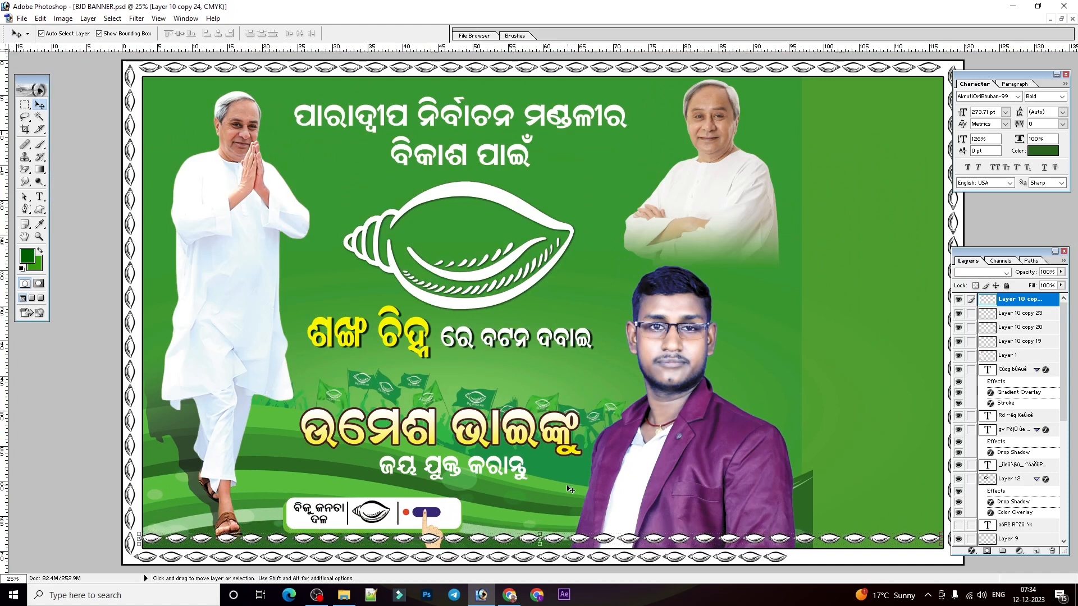
pyautogui.hotkey('shift', 'Down')
pyautogui.hotkey('shift', 'Down')
pyautogui.hotkey('shift', 'Down')
pyautogui.hotkey('shift', 'Down')
pyautogui.hotkey('shift', 'Down')
pyautogui.hotkey('shift', 'Down')
pyautogui.hotkey('shift', 'Down')
pyautogui.hotkey('shift', 'Down')
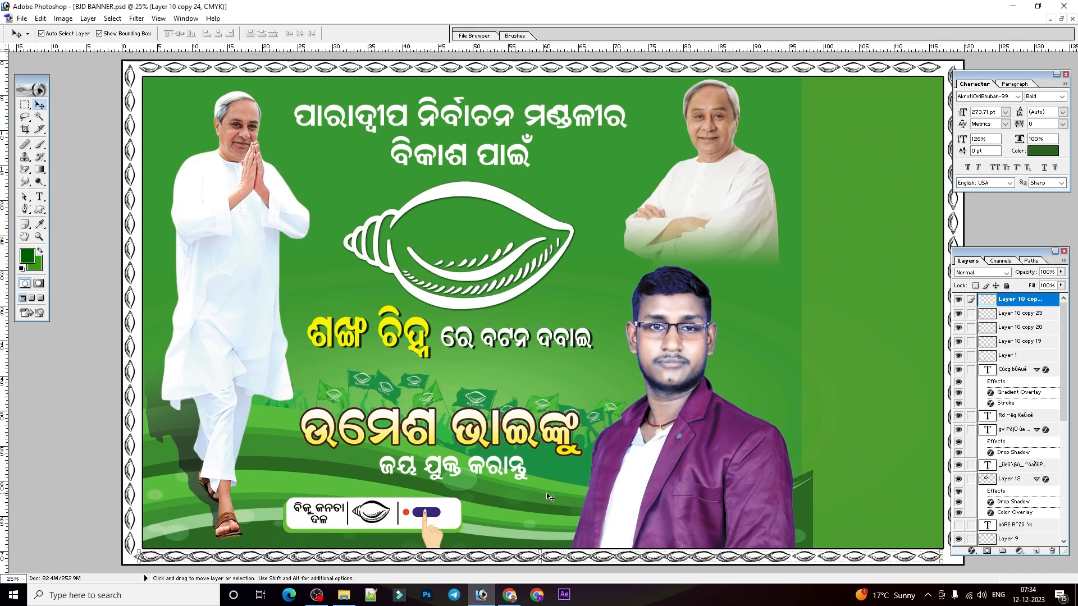
pyautogui.press('Up')
# Delete the old, shorter bottom conch strip on Layer 10 copy 22.
pyautogui.rightClick(140, 559)
pyautogui.click(166, 514)
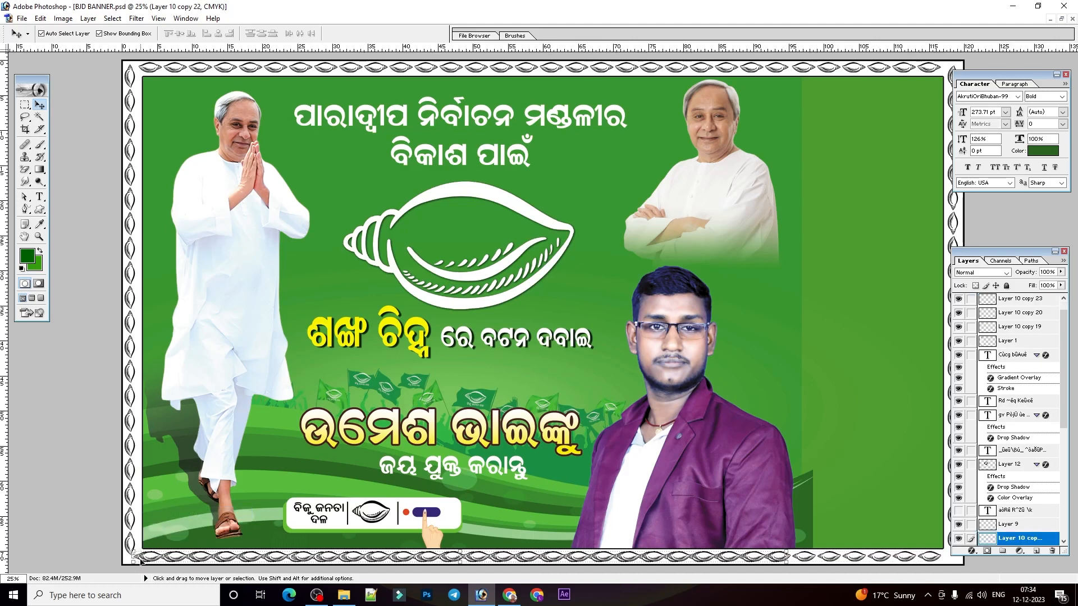
pyautogui.click(1052, 550)
pyautogui.press('Return')
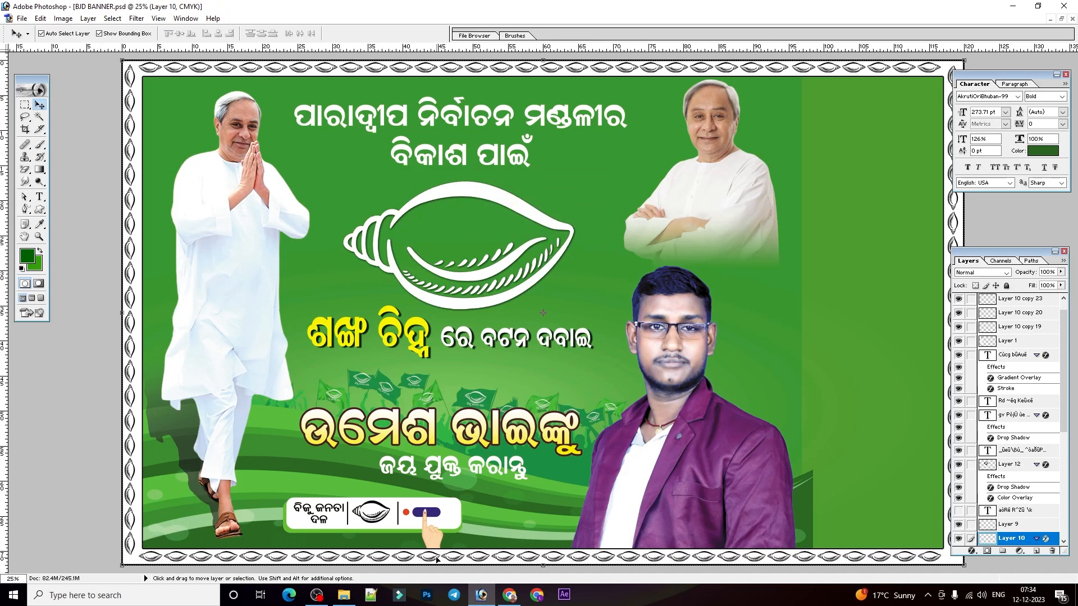
# Review the whole widened banner, inspecting the extended conch border and the artwork inside it.
pyautogui.hotkey('ctrl', 'j')
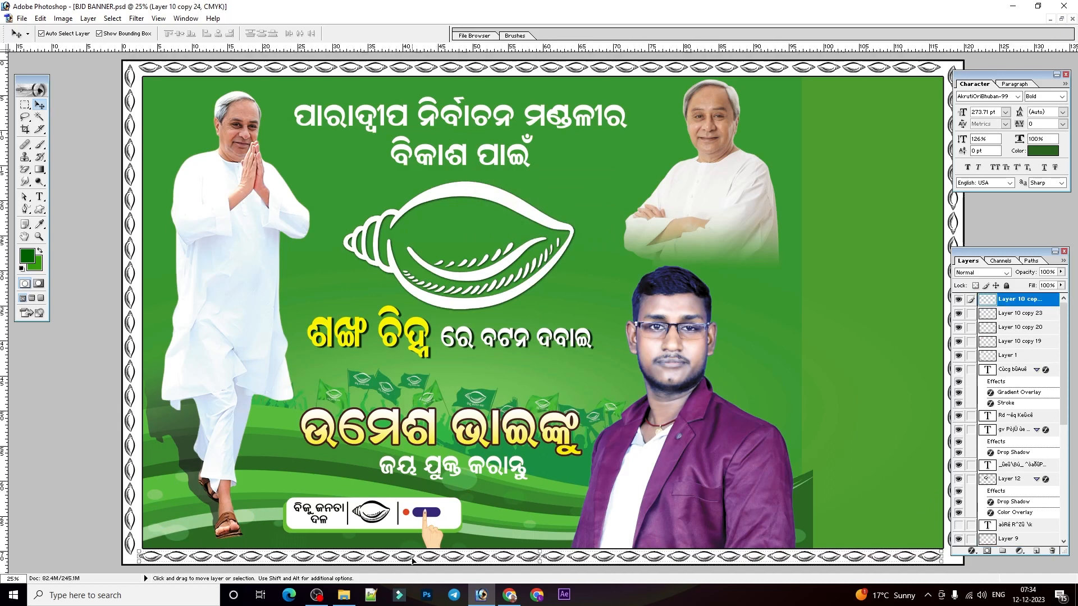
pyautogui.hotkey('ctrl', '-')
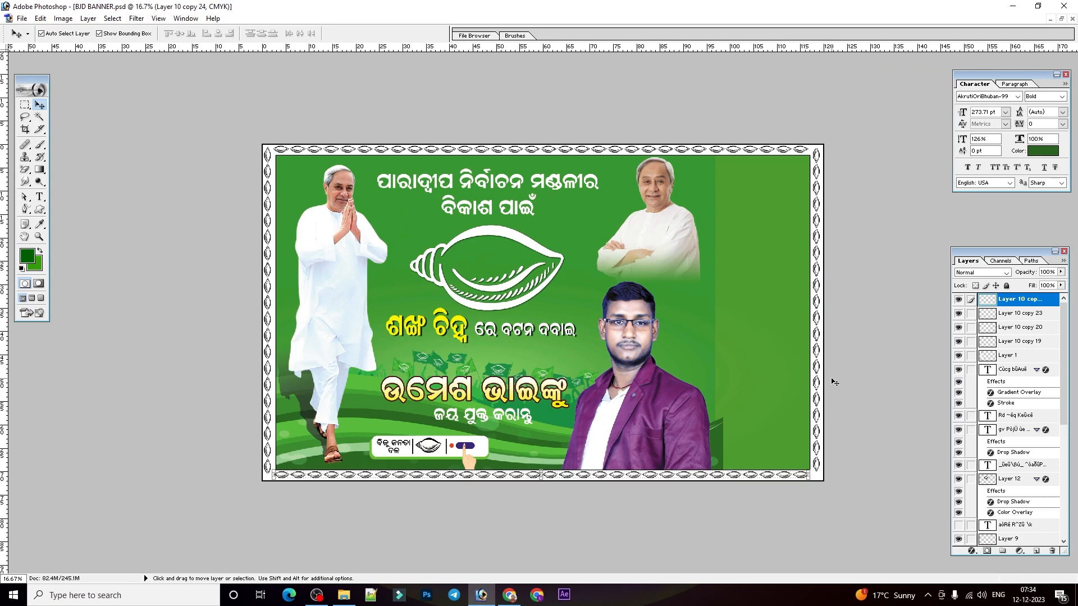
pyautogui.rightClick(773, 390)
pyautogui.click(800, 384)
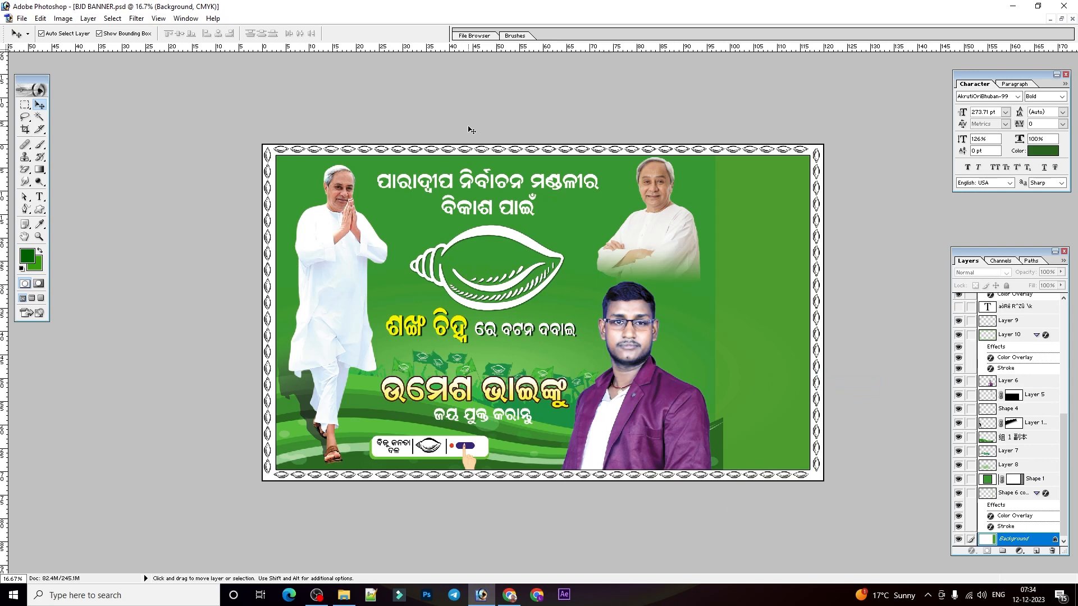
pyautogui.click(1062, 18)
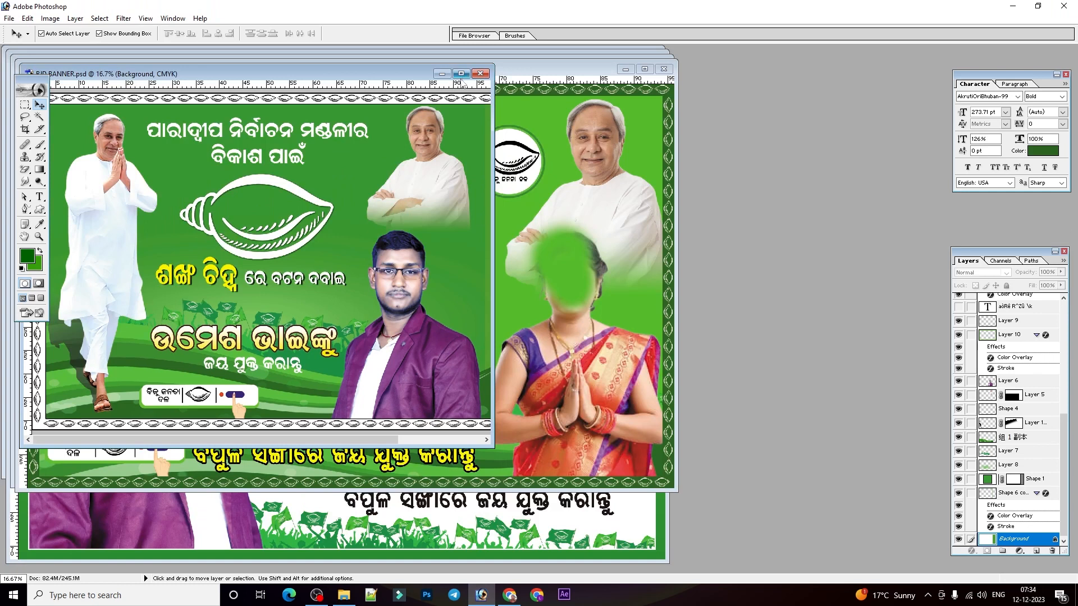
pyautogui.click(461, 73)
pyautogui.moveTo(451, 451); pyautogui.dragTo(452, 448)
pyautogui.moveTo(646, 413)
pyautogui.mouseDown()
pyautogui.moveTo(653, 433)
pyautogui.moveTo(646, 413)
pyautogui.mouseUp()
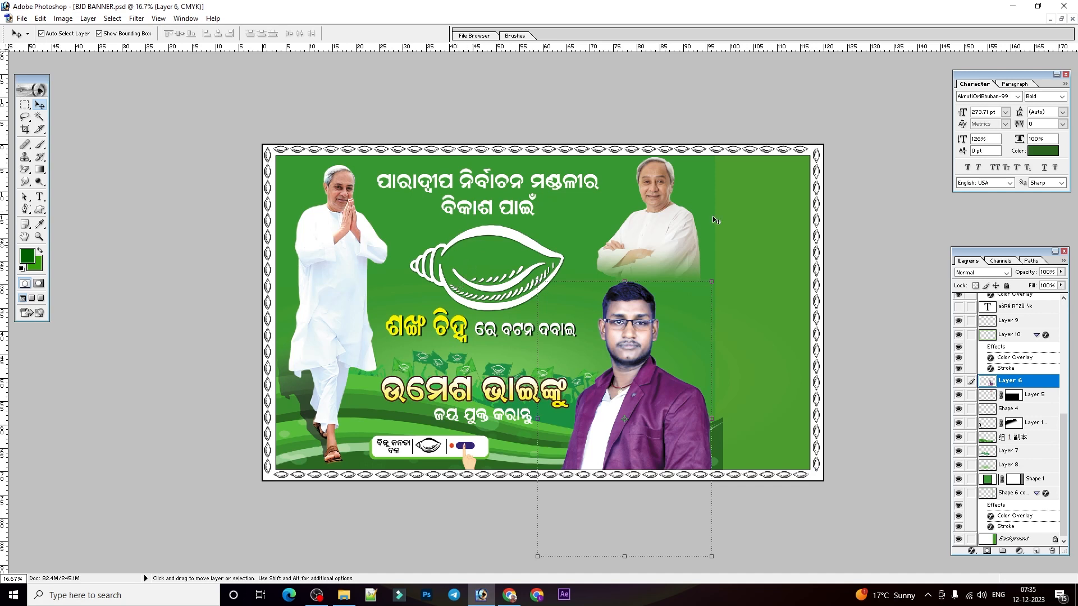
# Bring up the BJD BANNER 5.psd document and fit the whole banner in view.
pyautogui.click(1062, 19)
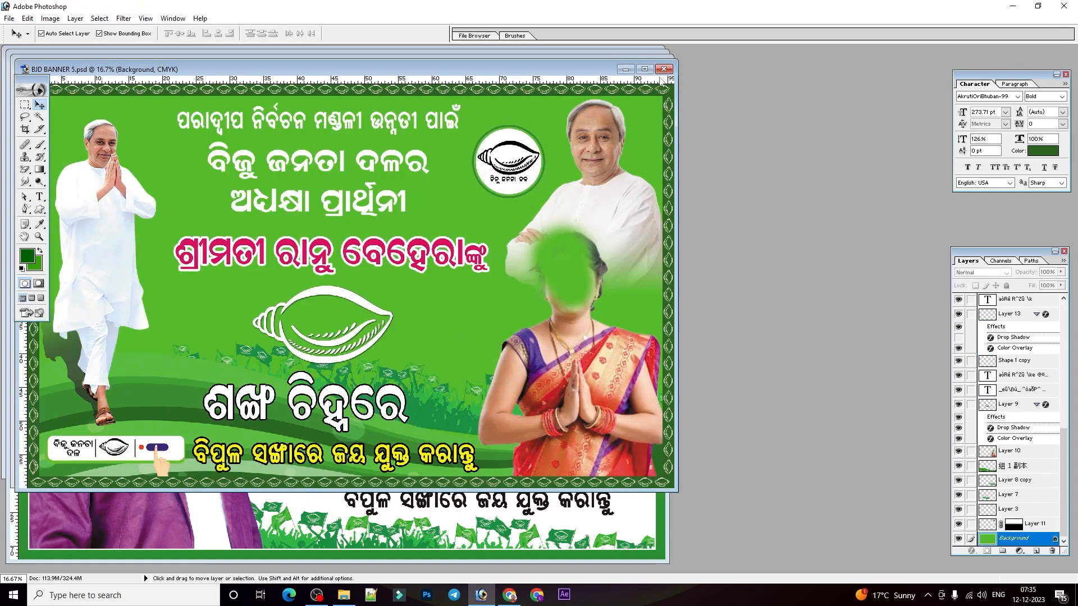
pyautogui.click(644, 68)
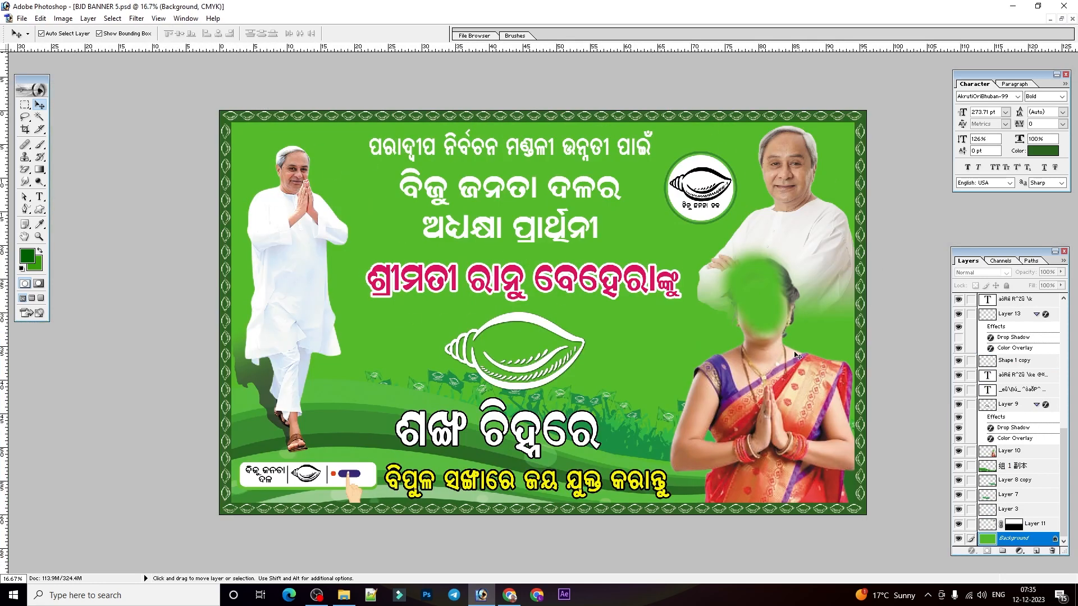
pyautogui.hotkey('ctrl', '0')
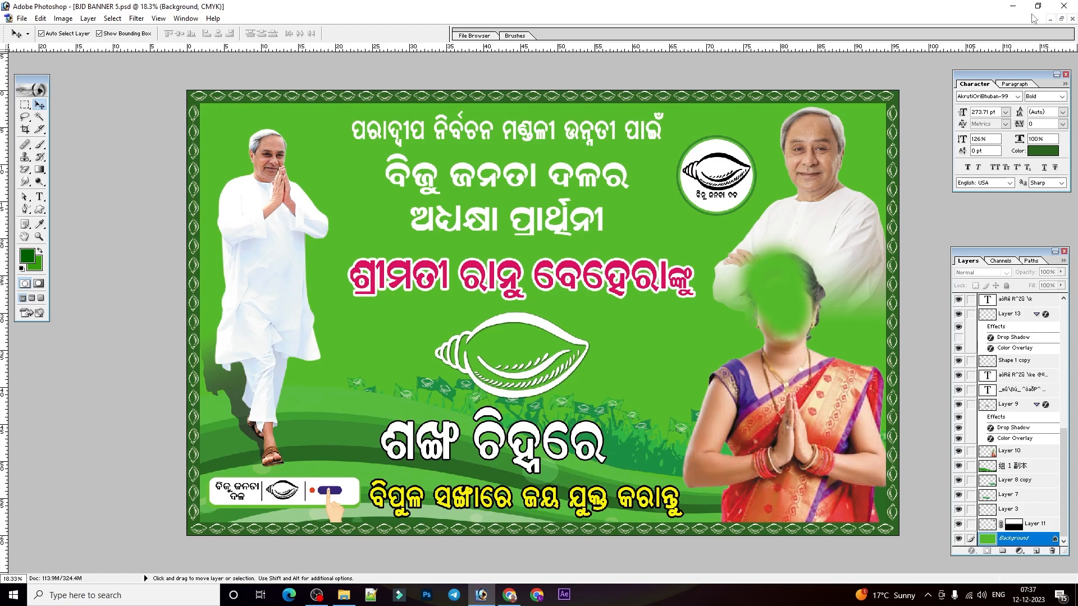
pyautogui.click(1062, 19)
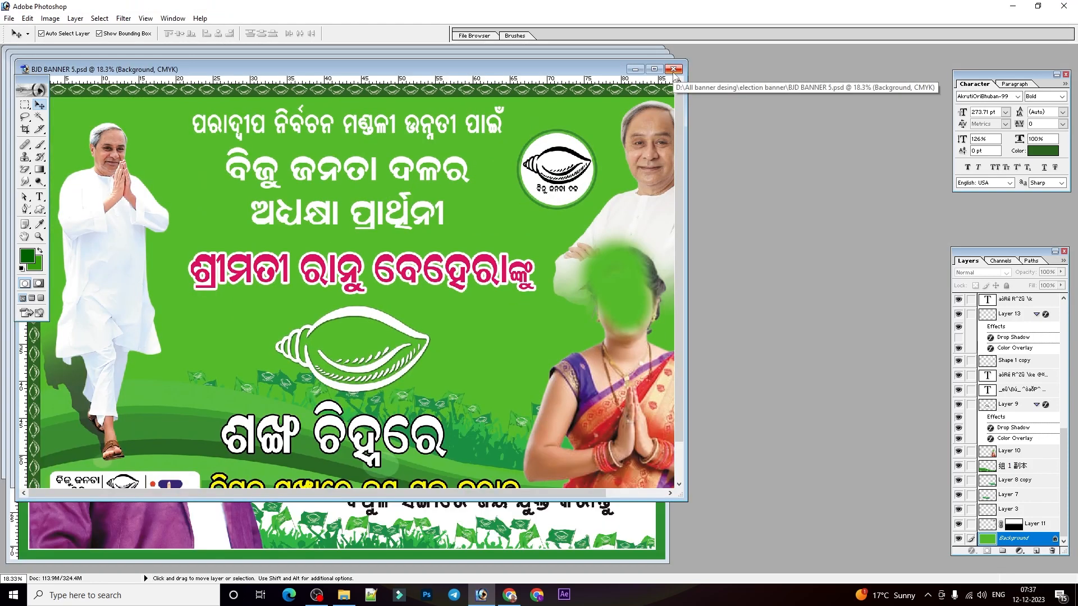
pyautogui.click(657, 72)
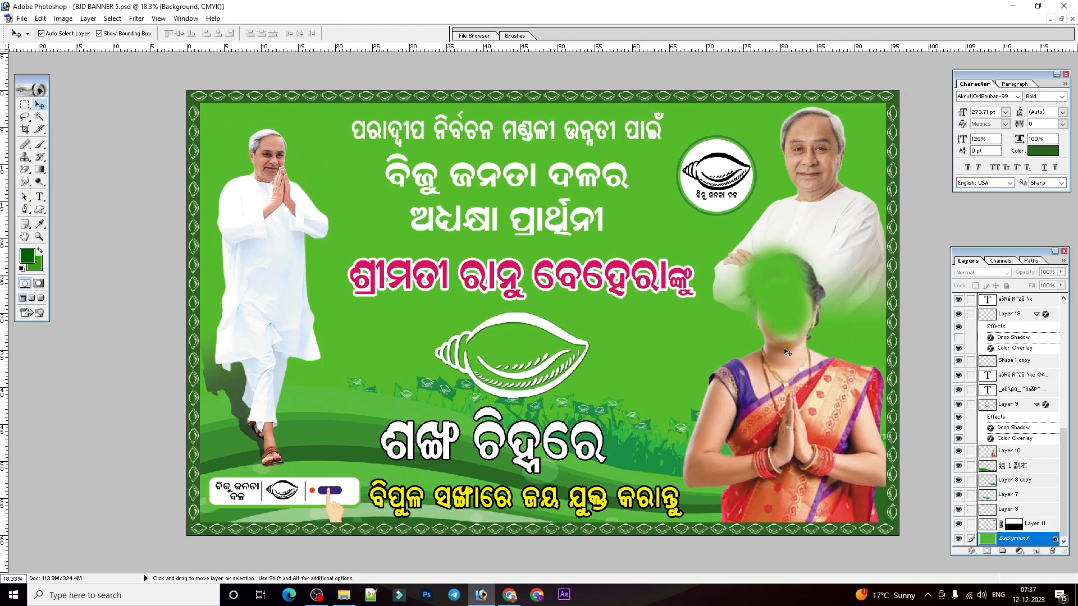
# Try moving the woman's cutout on Layer 10, undo the move, and test linking her layer with neighbouring ones.
pyautogui.click(786, 410)
pyautogui.moveTo(781, 406); pyautogui.dragTo(774, 393)
pyautogui.hotkey('ctrl', 'z')
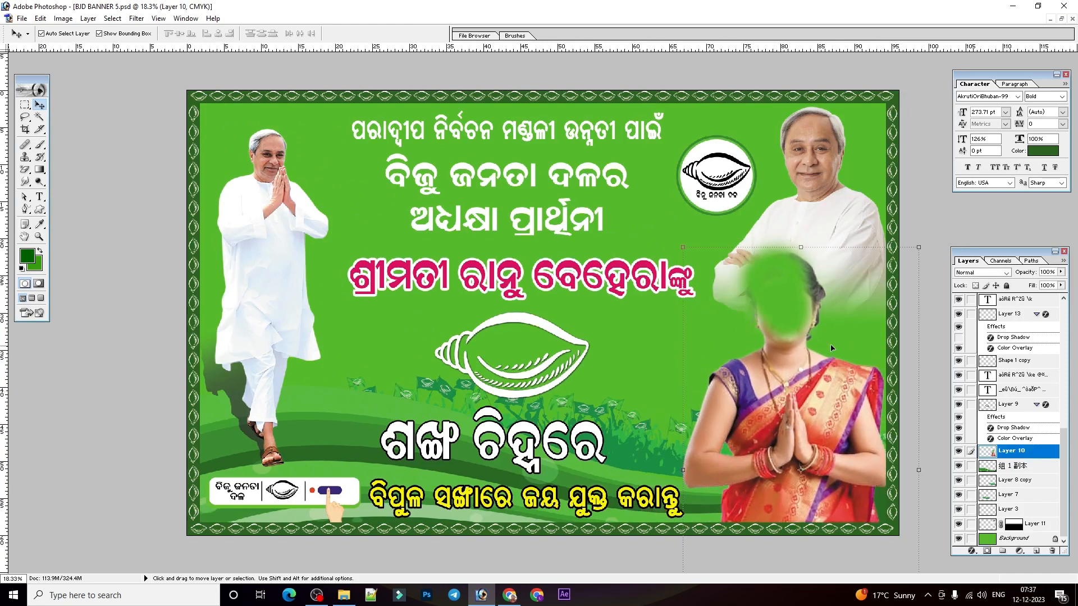
pyautogui.click(816, 276)
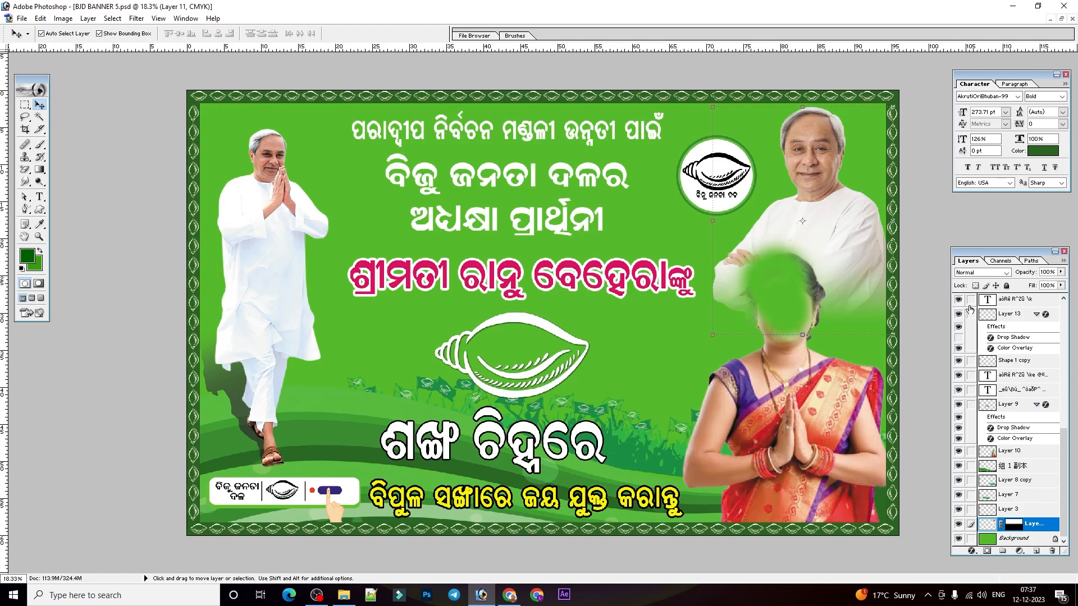
pyautogui.click(970, 451)
pyautogui.click(971, 466)
pyautogui.click(971, 466)
pyautogui.click(970, 451)
# Close BJD BANNER 5.psd without saving and inspect the full BJD BANNER 3.psd design with its background selected.
pyautogui.hotkey('ctrl', 'w')
pyautogui.click(556, 225)
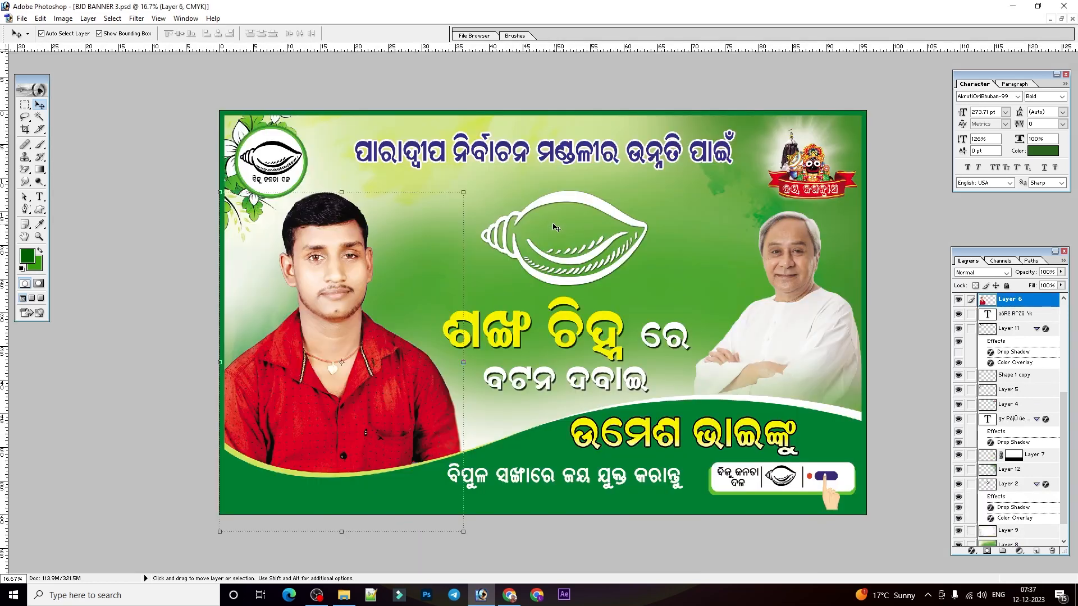
pyautogui.scroll(2, 556, 226)
pyautogui.rightClick(708, 268)
pyautogui.click(744, 301)
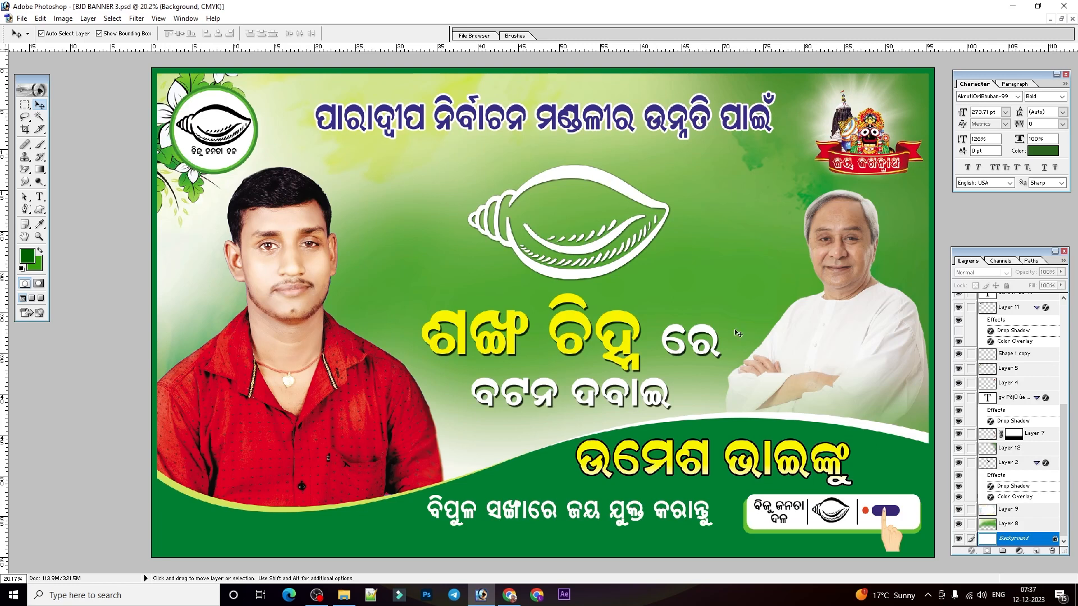
# Try shifting the yellow name text above the bottom slogan slightly, and undo the move.
pyautogui.click(823, 529)
pyautogui.click(750, 456)
pyautogui.moveTo(748, 456); pyautogui.dragTo(739, 453)
pyautogui.hotkey('ctrl', 'z')
pyautogui.click(267, 525)
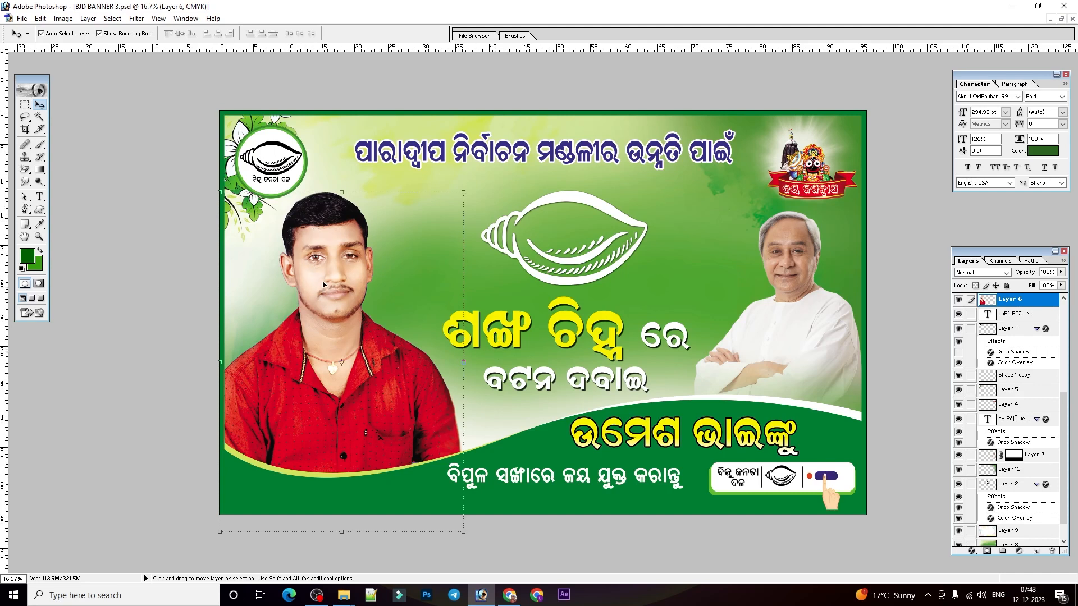
# Try deleting Layer 6 with the red-shirted man's photo, and undo the deletion.
pyautogui.click(1052, 550)
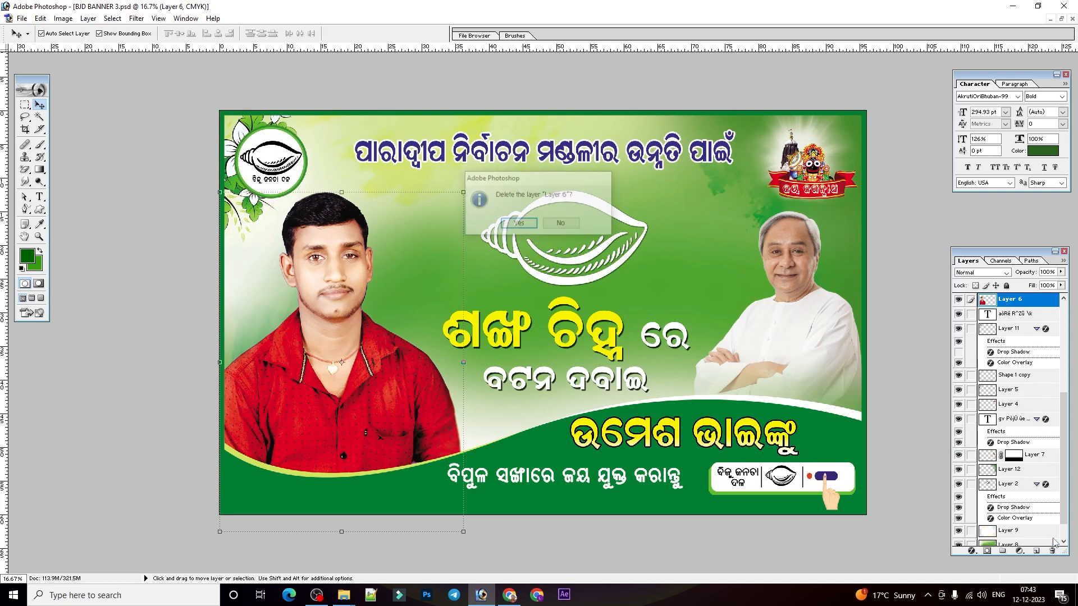
pyautogui.click(522, 223)
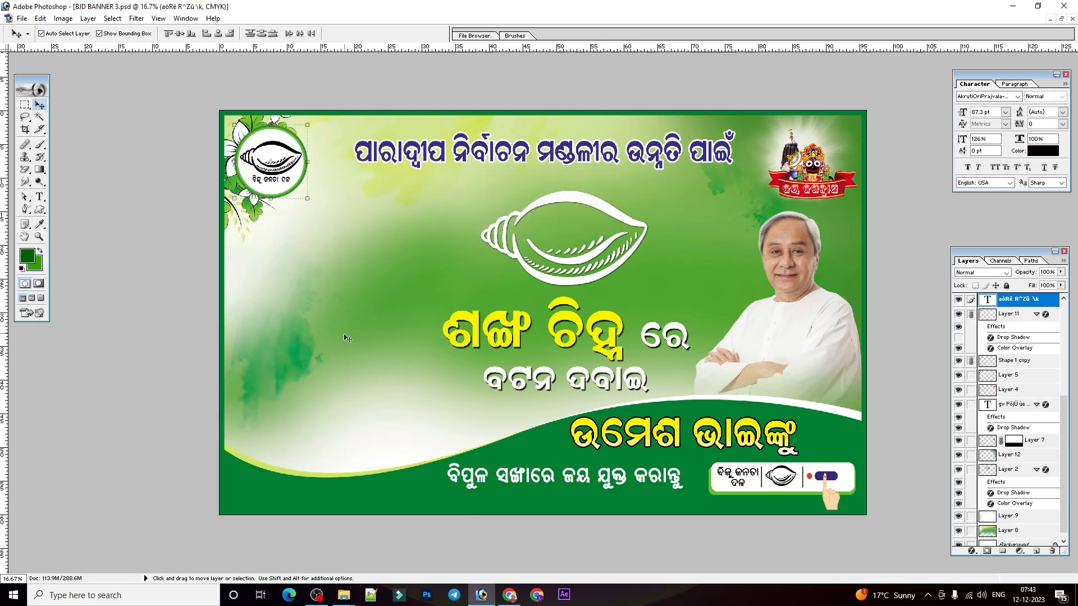
pyautogui.hotkey('ctrl', 'z')
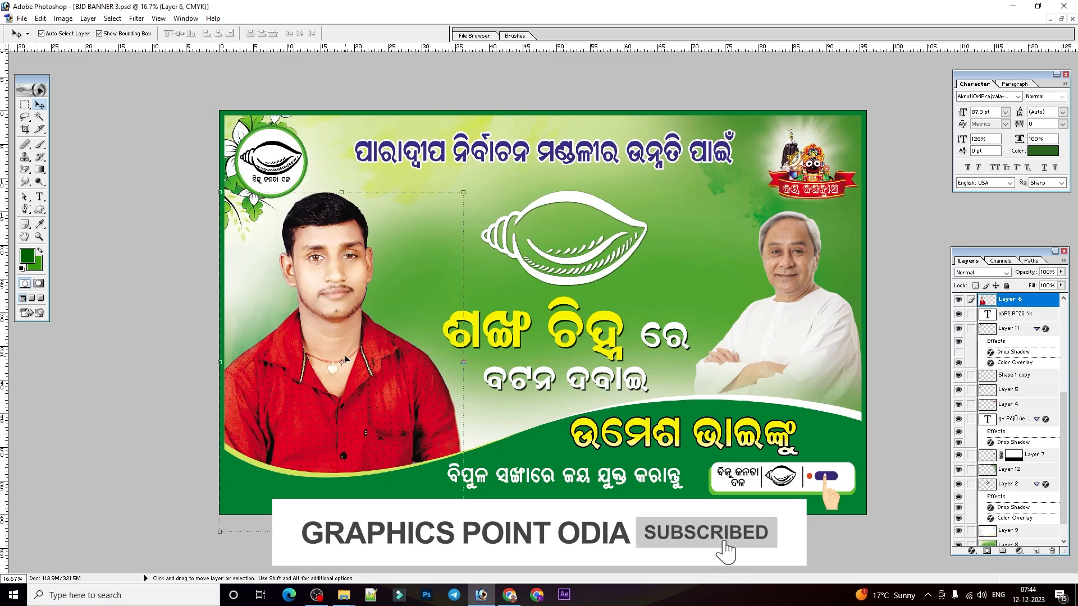
# Move the large white conch on Layer 2 toward the red-shirted man and scale it up slightly.
pyautogui.click(705, 256)
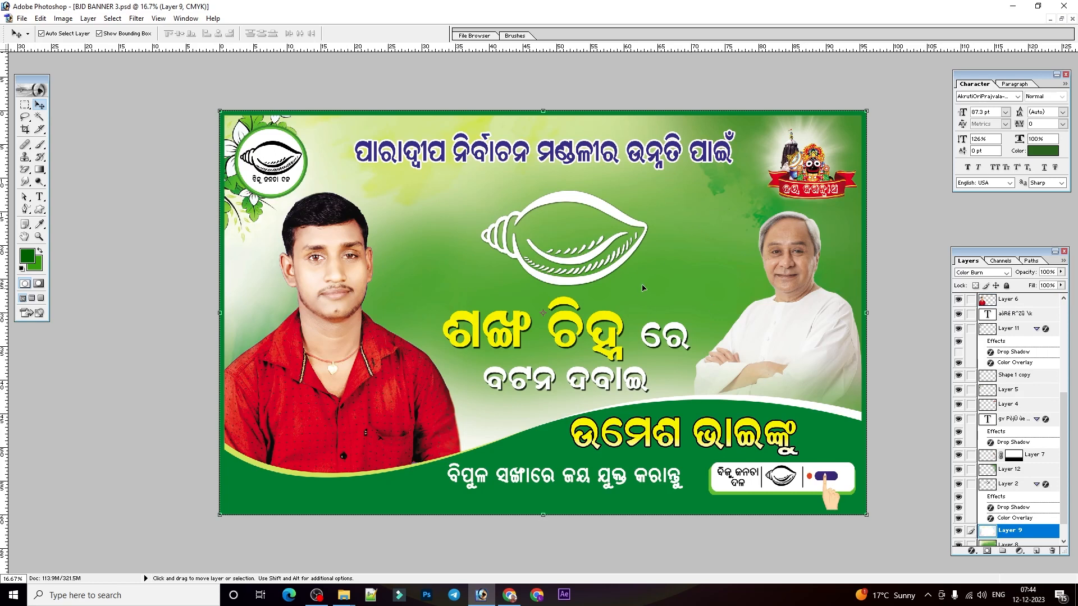
pyautogui.moveTo(606, 212); pyautogui.dragTo(514, 212)
pyautogui.moveTo(557, 284); pyautogui.dragTo(593, 305)
pyautogui.press('Return')
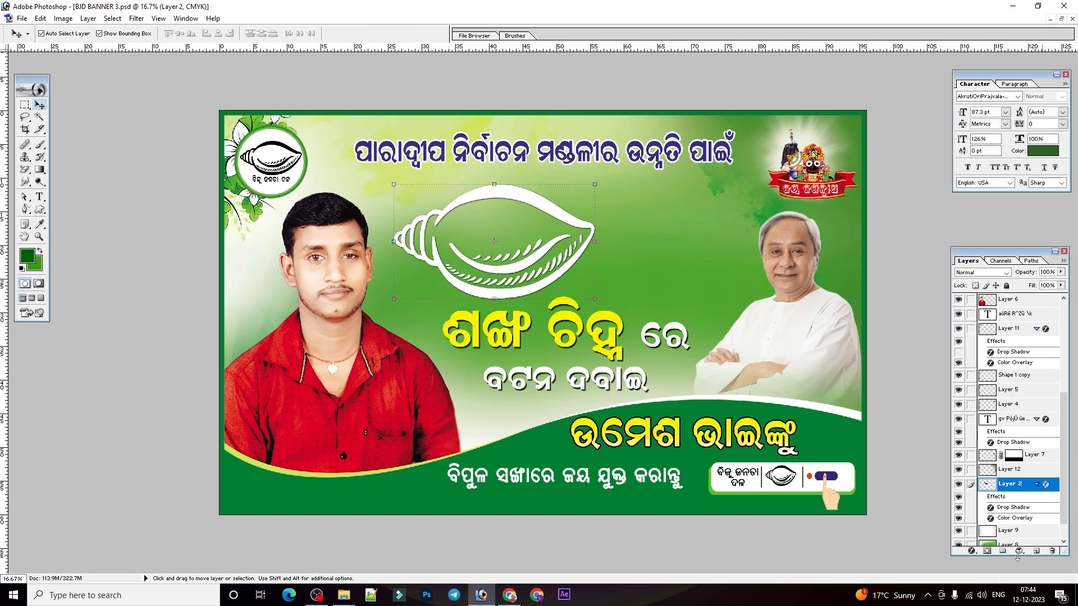
# Try a black outside Stroke layer style on the large conch, and discard it.
pyautogui.click(971, 551)
pyautogui.click(996, 547)
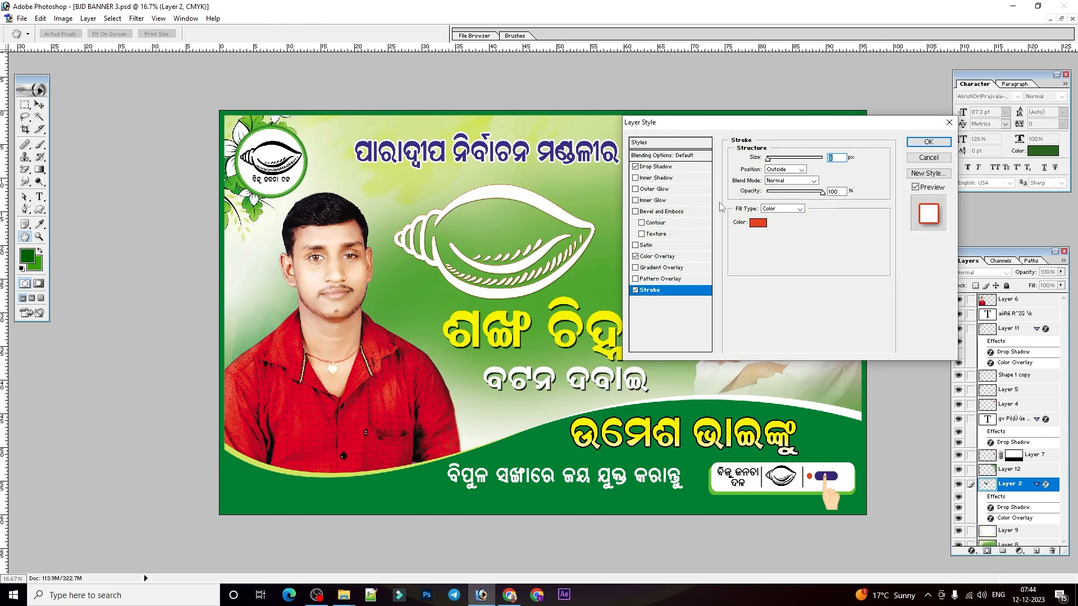
pyautogui.click(756, 224)
pyautogui.click(602, 308)
pyautogui.press('Return')
pyautogui.moveTo(767, 159); pyautogui.dragTo(771, 159)
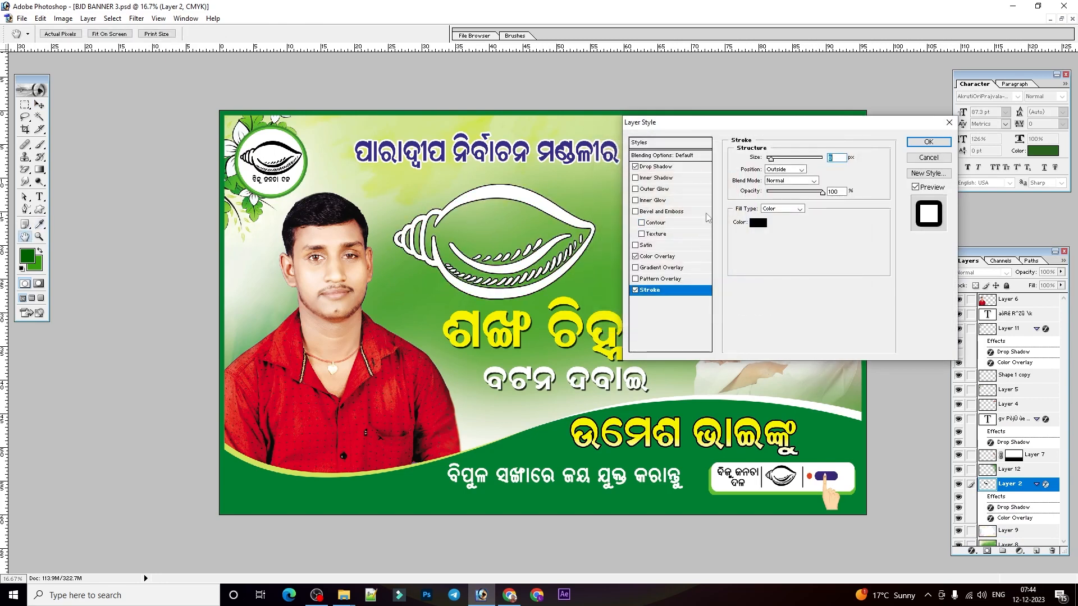
pyautogui.click(636, 290)
pyautogui.click(949, 122)
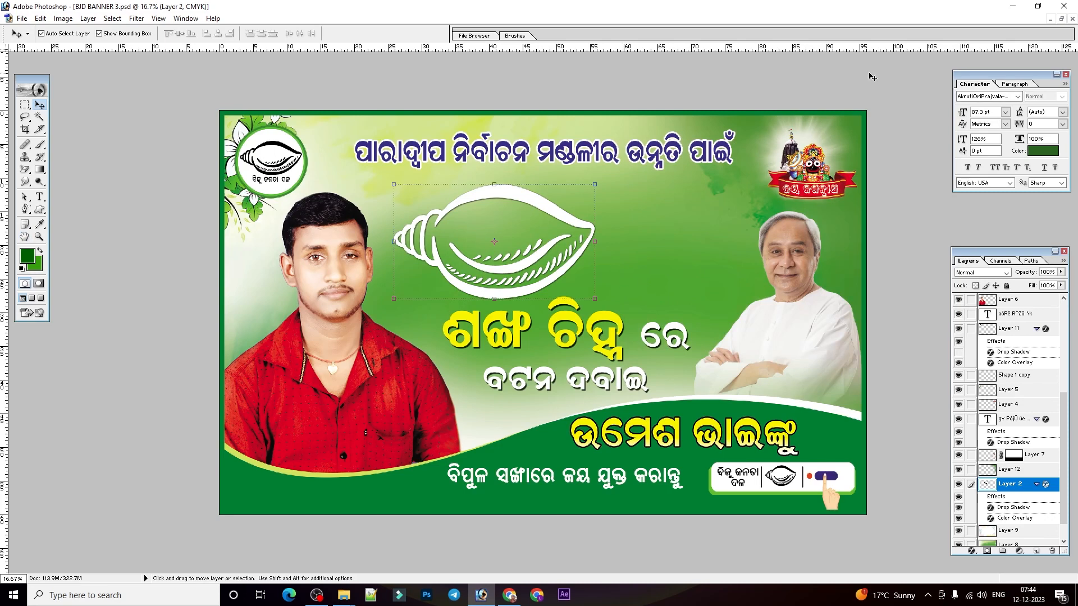
# Switch to 8x5 banner.psd and select the woman's cutout on Layer 0 copy.
pyautogui.click(1061, 18)
pyautogui.click(781, 97)
pyautogui.click(148, 566)
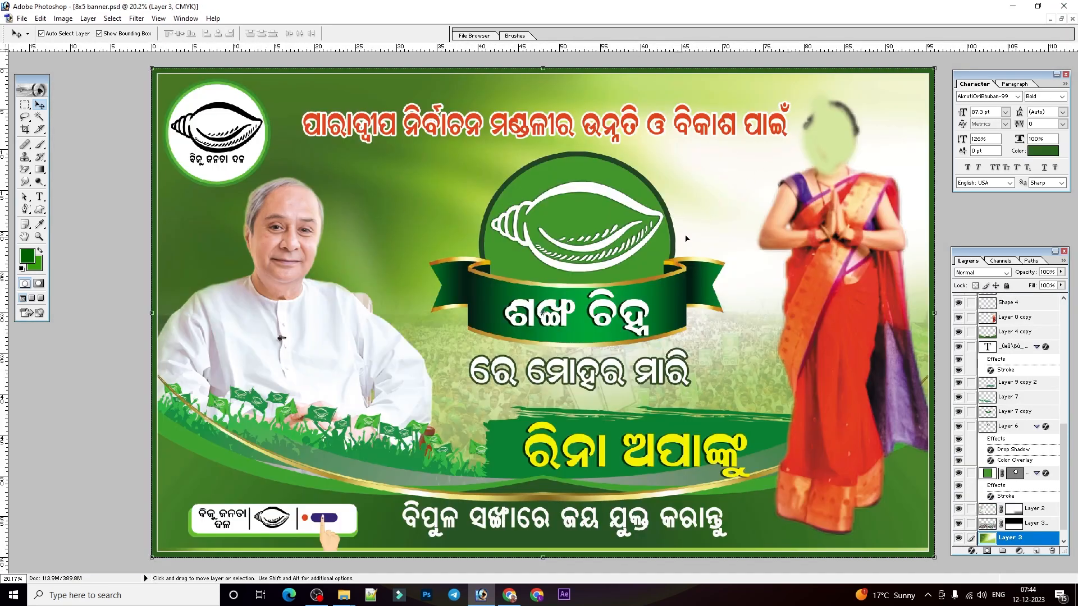
pyautogui.click(853, 308)
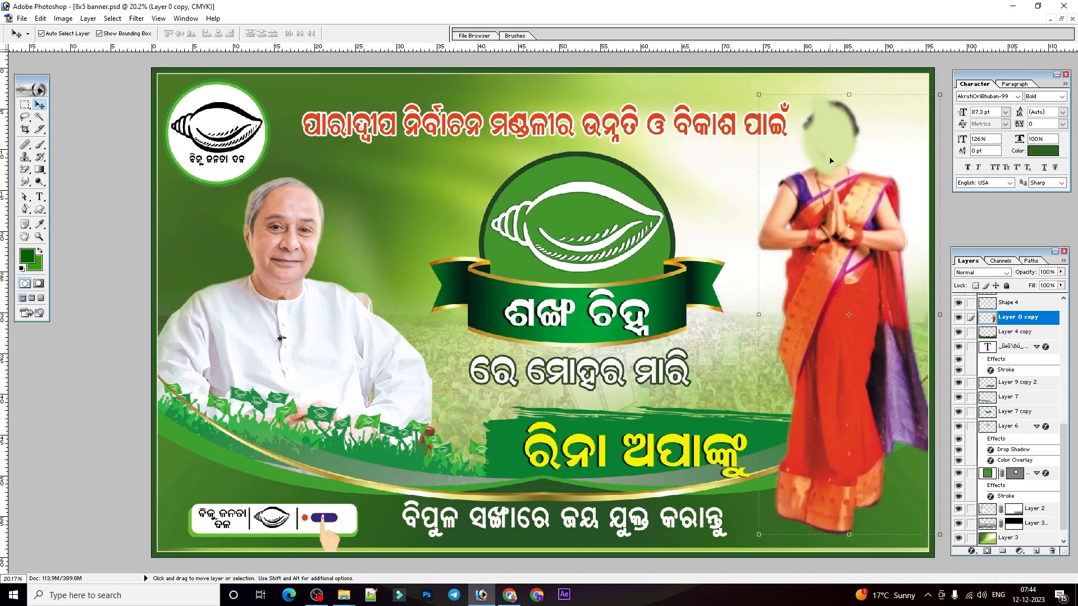
# Try moving the central conch emblem, its ribbon text and the ribbon, undoing each move.
pyautogui.click(580, 262)
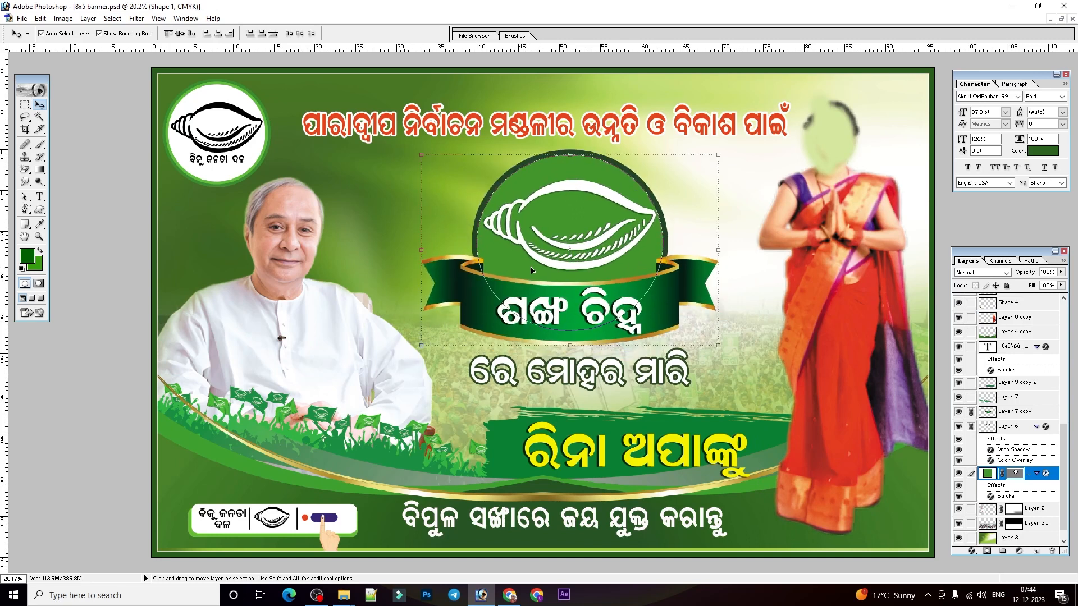
pyautogui.click(660, 300)
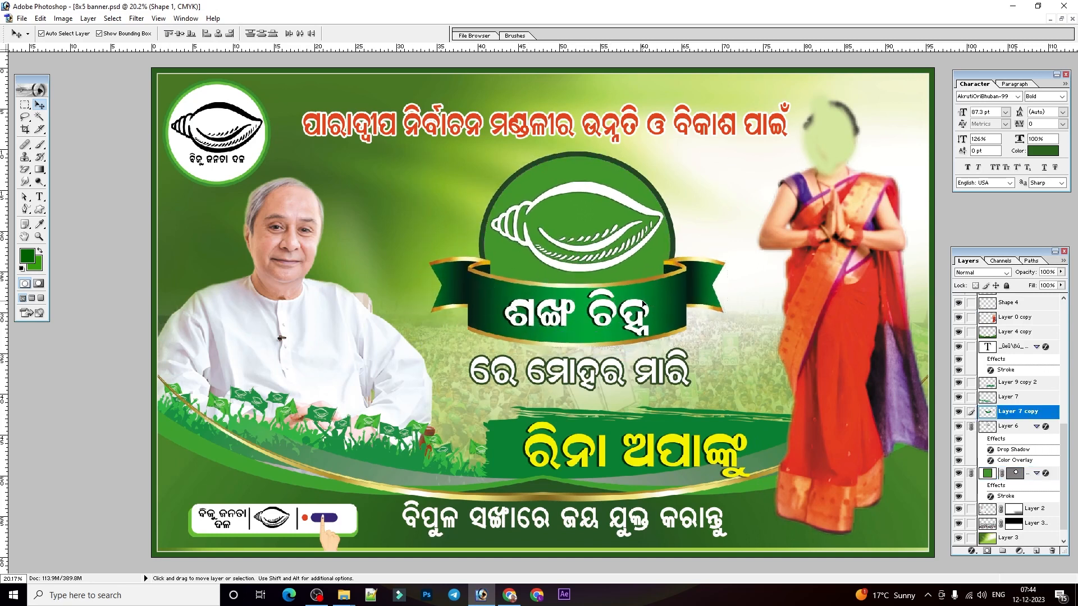
pyautogui.click(679, 298)
pyautogui.keyDown('shift'); pyautogui.click(679, 298); pyautogui.keyUp('shift')
pyautogui.moveTo(679, 298); pyautogui.dragTo(700, 329)
pyautogui.hotkey('ctrl', 'z')
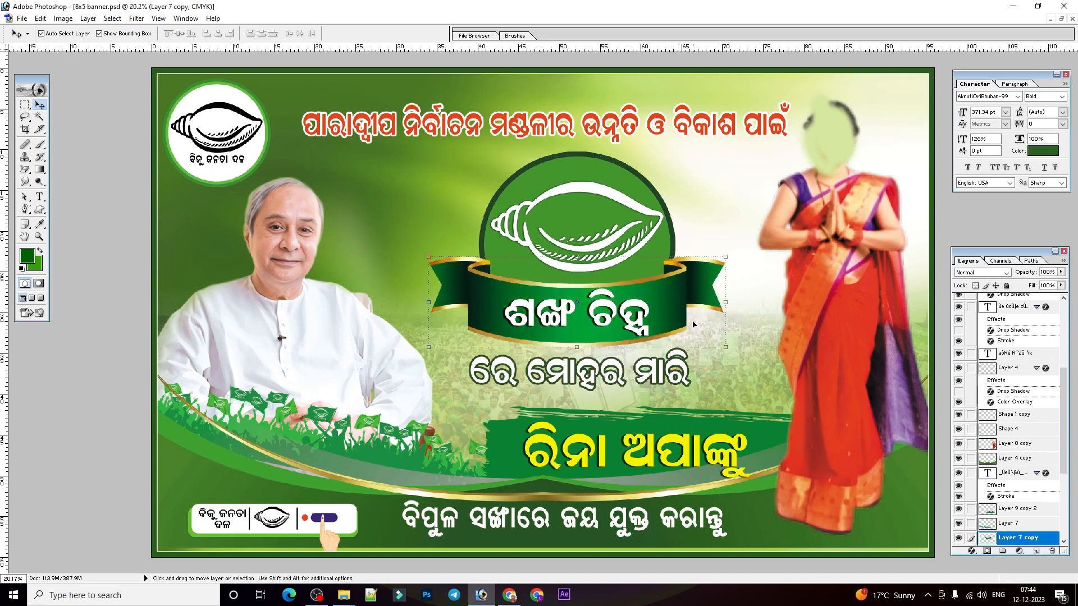
# Try deleting the emblem's ribbon on Layer 7 copy and its green circle on Shape 1, and undo the deletions.
pyautogui.click(1052, 550)
pyautogui.click(517, 224)
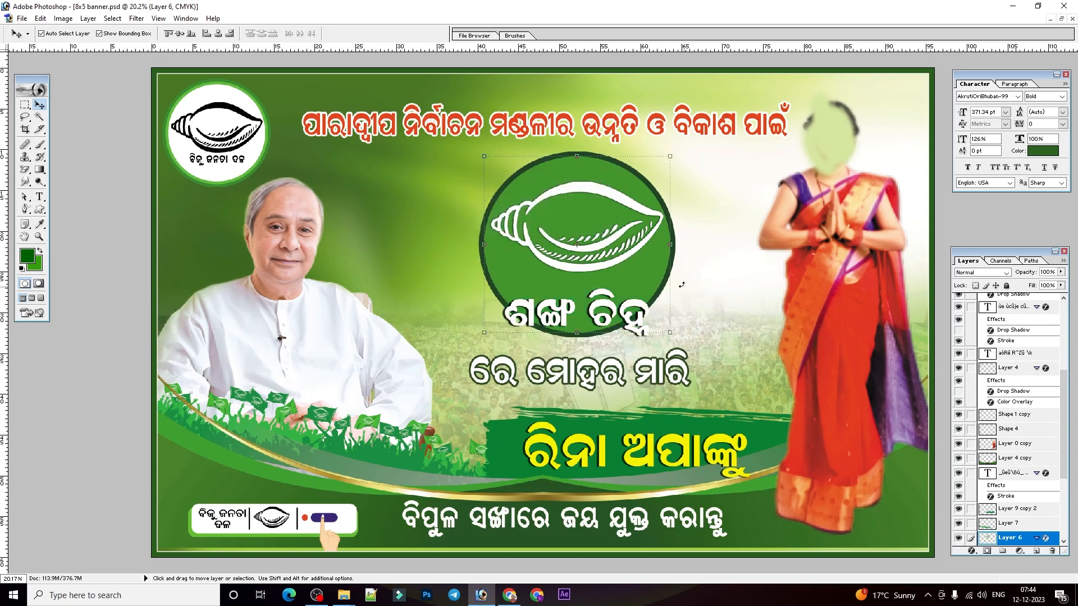
pyautogui.keyDown('shift'); pyautogui.click(638, 276); pyautogui.keyUp('shift')
pyautogui.rightClick(647, 258)
pyautogui.click(668, 262)
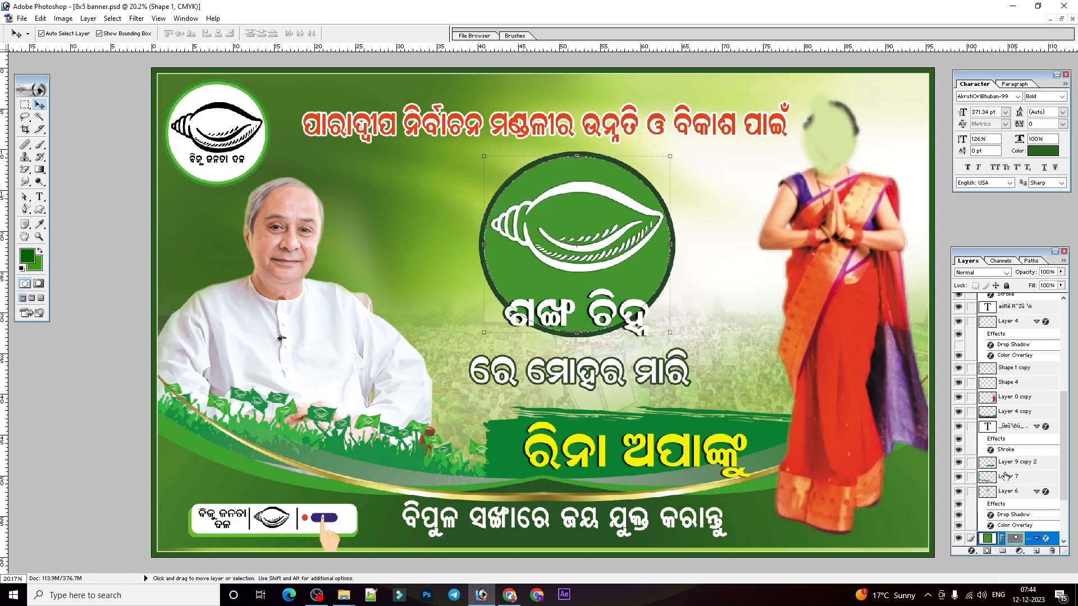
pyautogui.click(1053, 552)
pyautogui.press('Return')
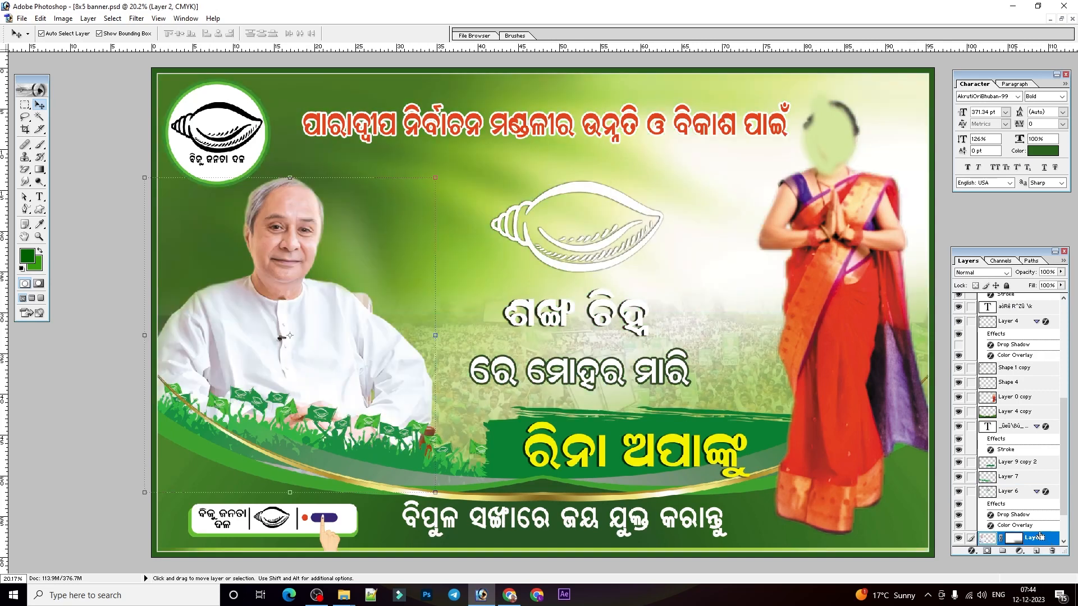
pyautogui.hotkey('ctrl', 'alt', 'z')
pyautogui.hotkey('ctrl', 'alt', 'z')
pyautogui.hotkey('ctrl', 'alt', 'z')
pyautogui.hotkey('ctrl', 'alt', 'z')
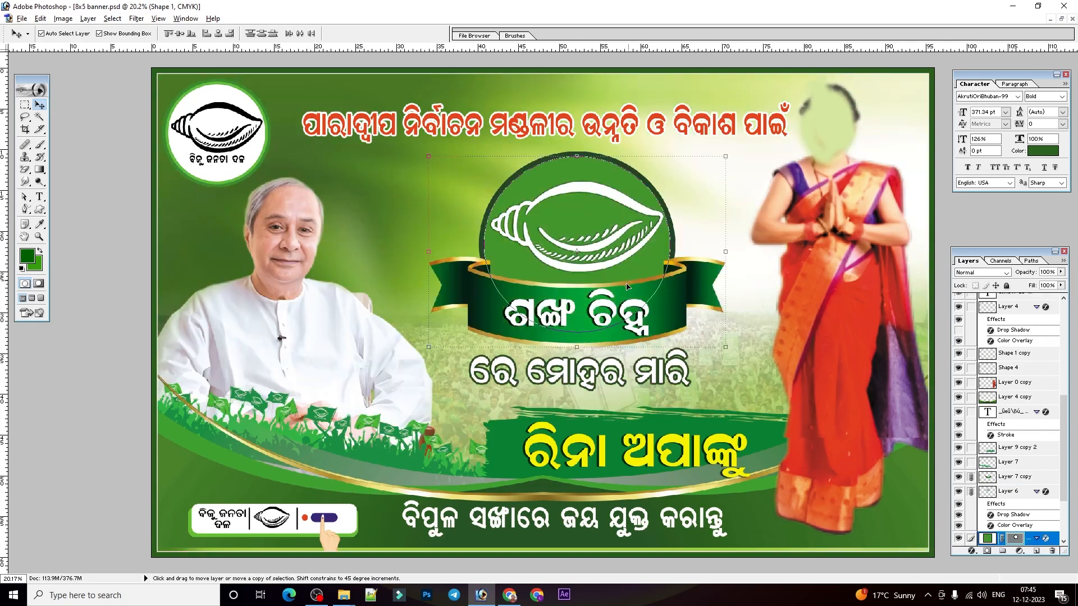
# Close 8x5 banner.psd without saving its changes and bring up bjd banner 2.psd with its background selected.
pyautogui.click(679, 463)
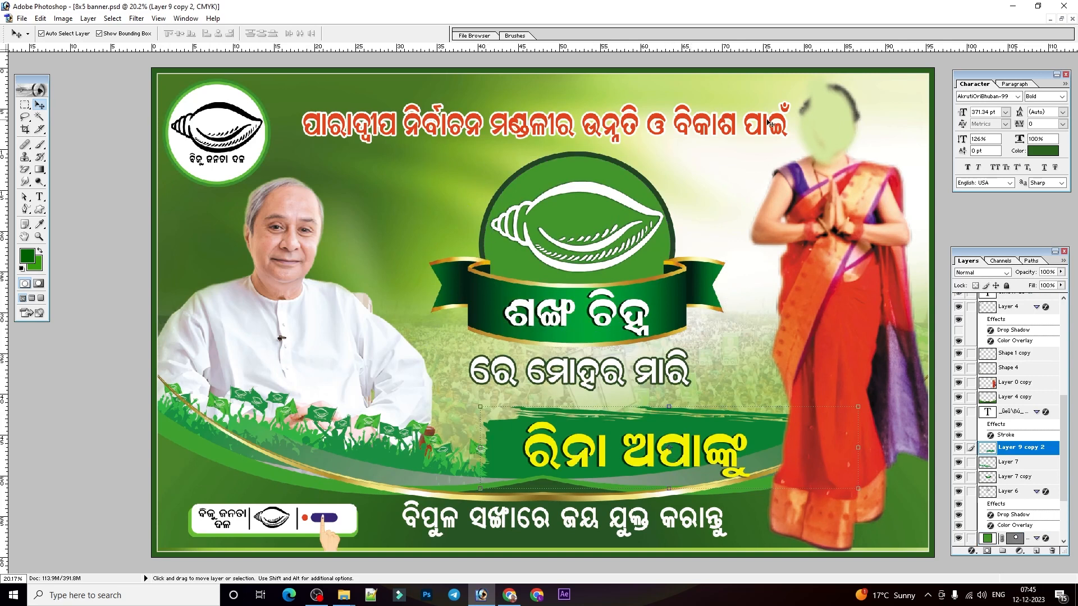
pyautogui.click(748, 116)
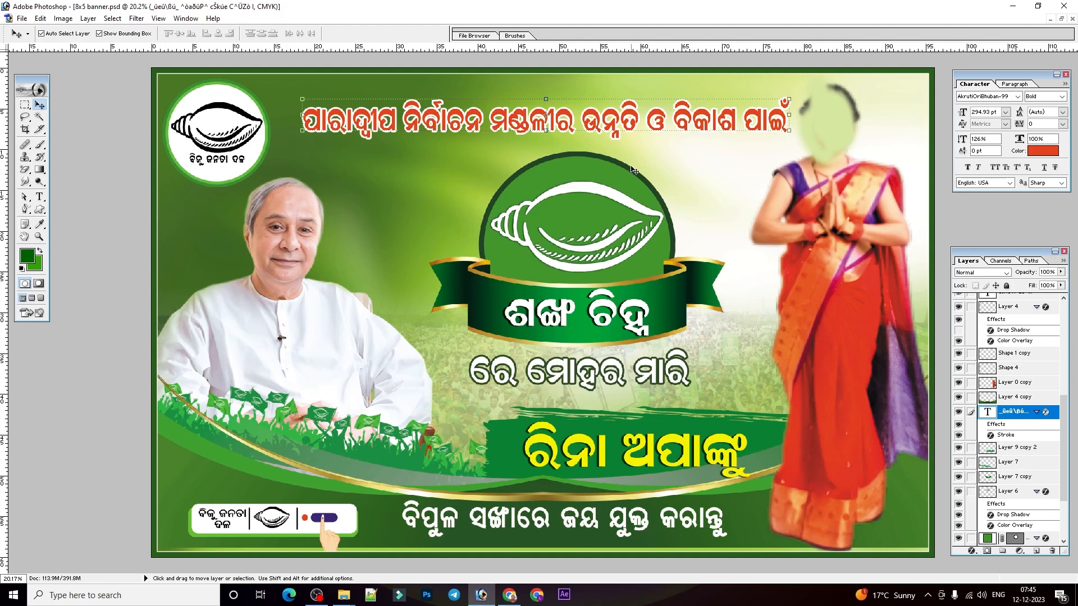
pyautogui.click(1064, 5)
pyautogui.click(559, 224)
pyautogui.rightClick(675, 304)
pyautogui.click(710, 308)
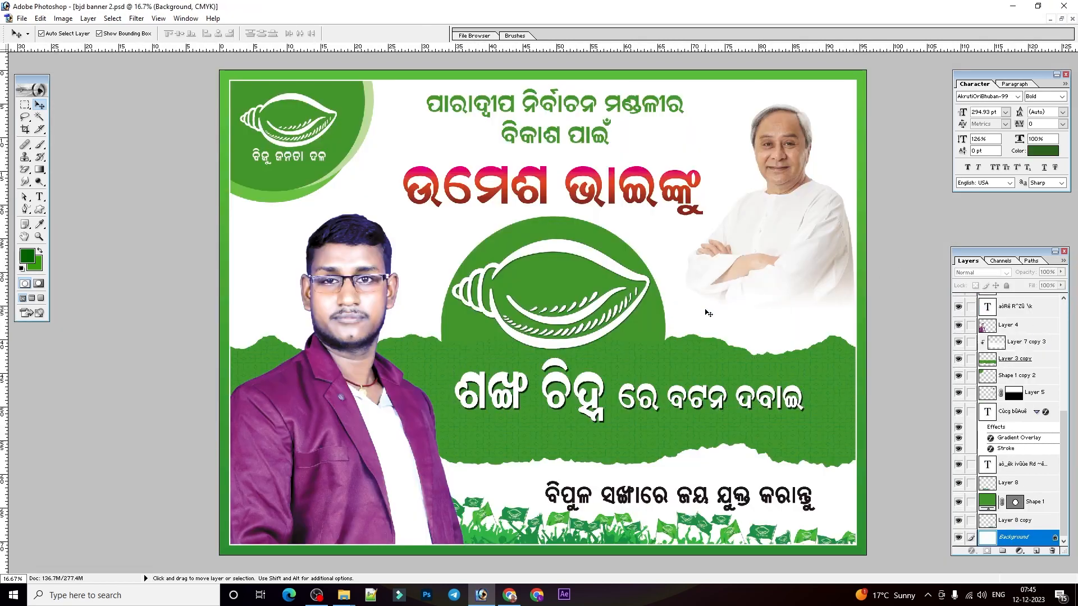